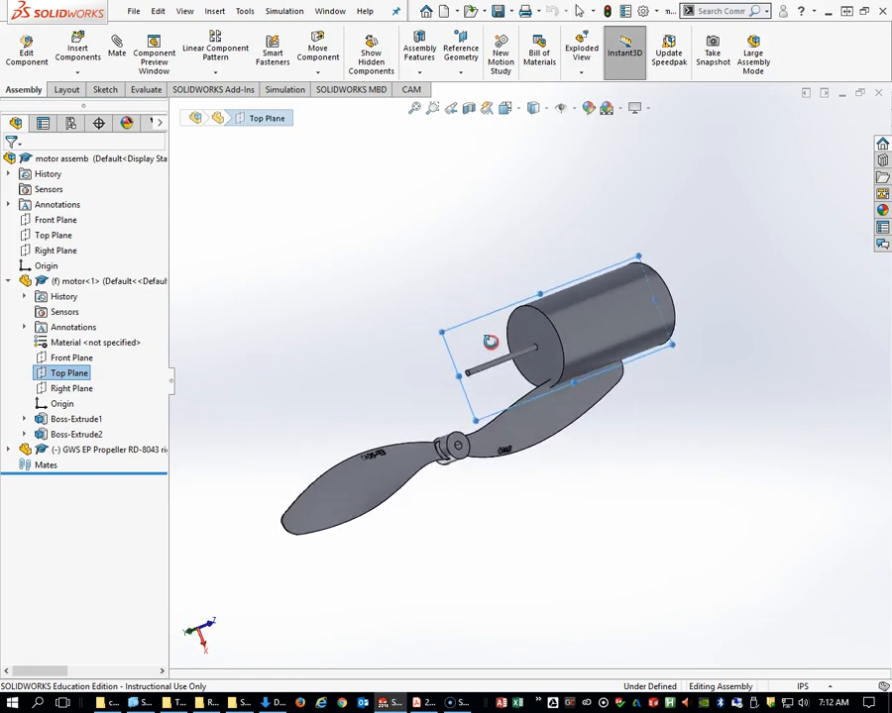
Move the propeller clear of the motor and mate its hub hole concentric with the motor shaft
drag(352, 492, 249, 418)
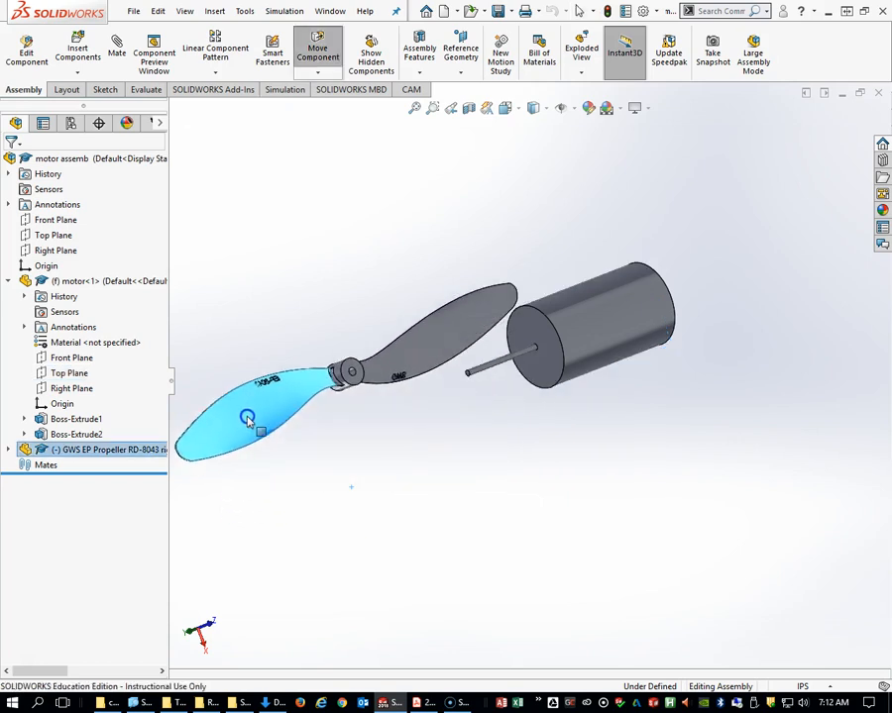
drag(600, 322, 582, 325)
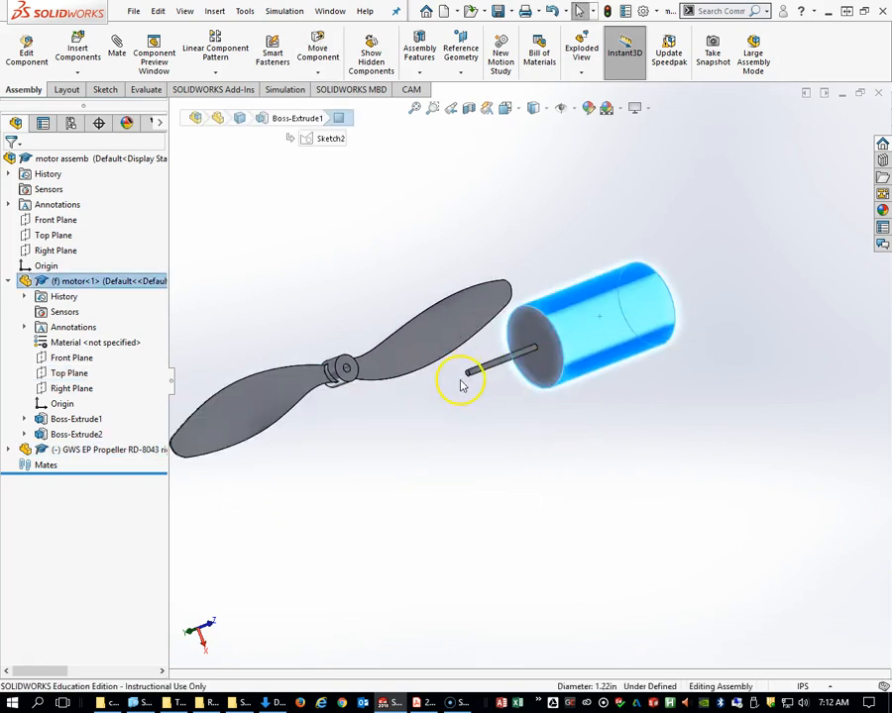
click(116, 56)
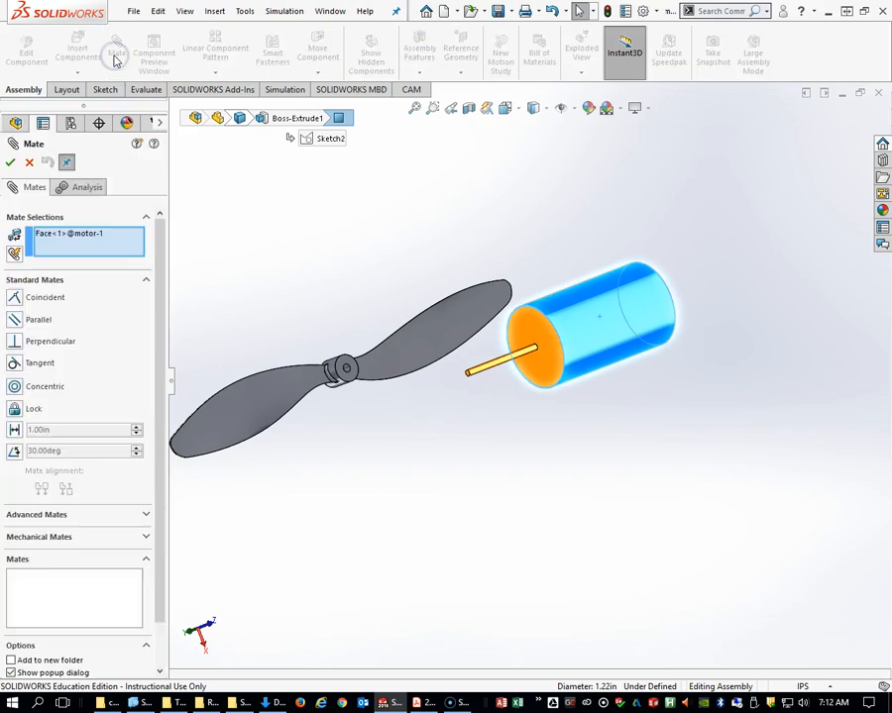
right_click(102, 246)
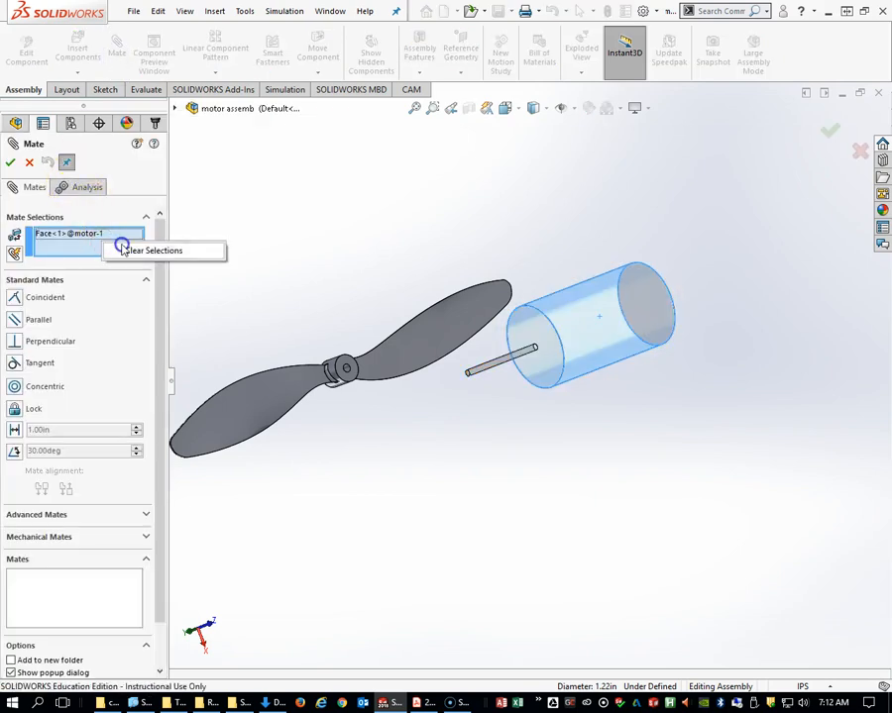
click(121, 245)
scroll(336, 363, down, 3)
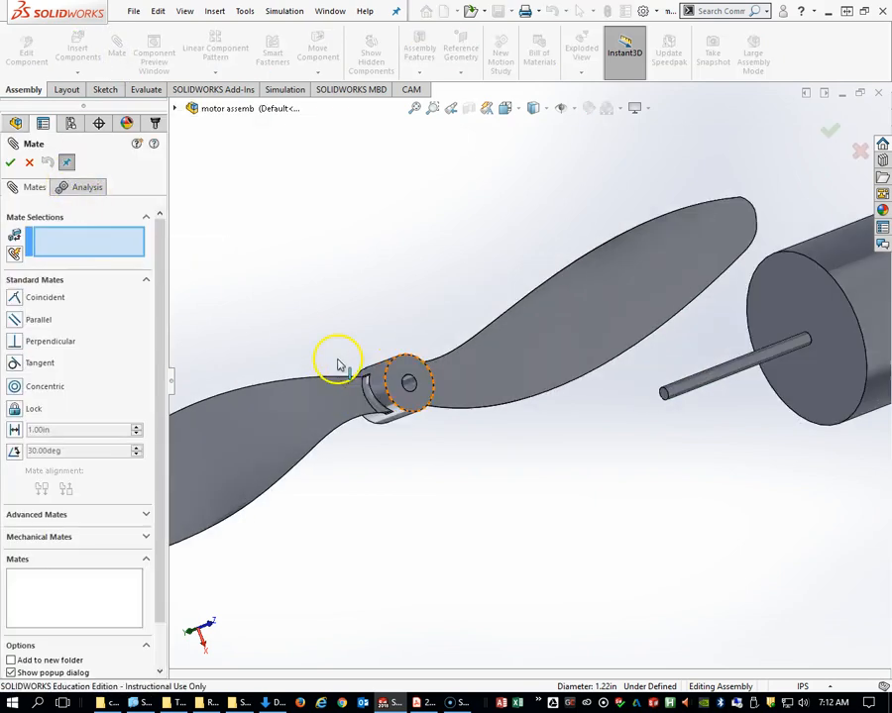
click(401, 384)
click(738, 372)
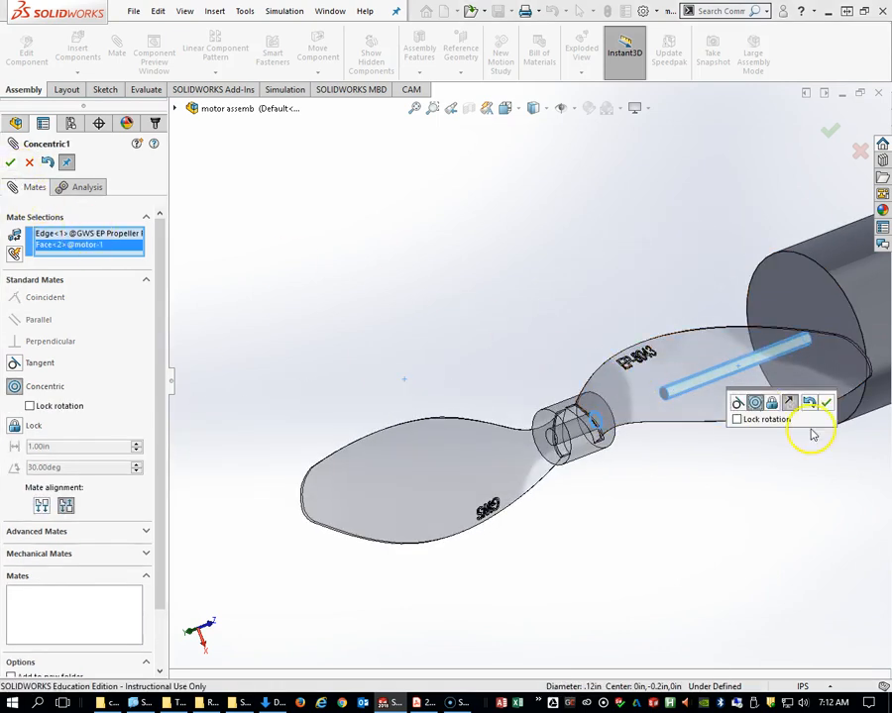
click(829, 404)
Slide the propeller along the shaft and mate the shaft's end face coincident with the propeller hub's outer face, finishing the mating
drag(634, 410, 799, 426)
scroll(594, 385, down, 2)
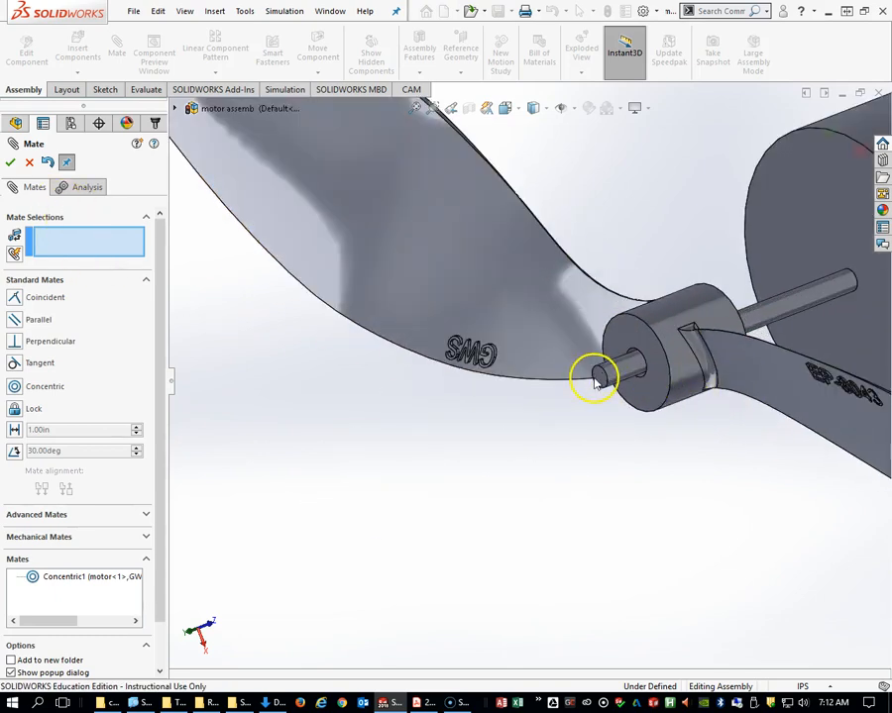
click(598, 376)
click(619, 365)
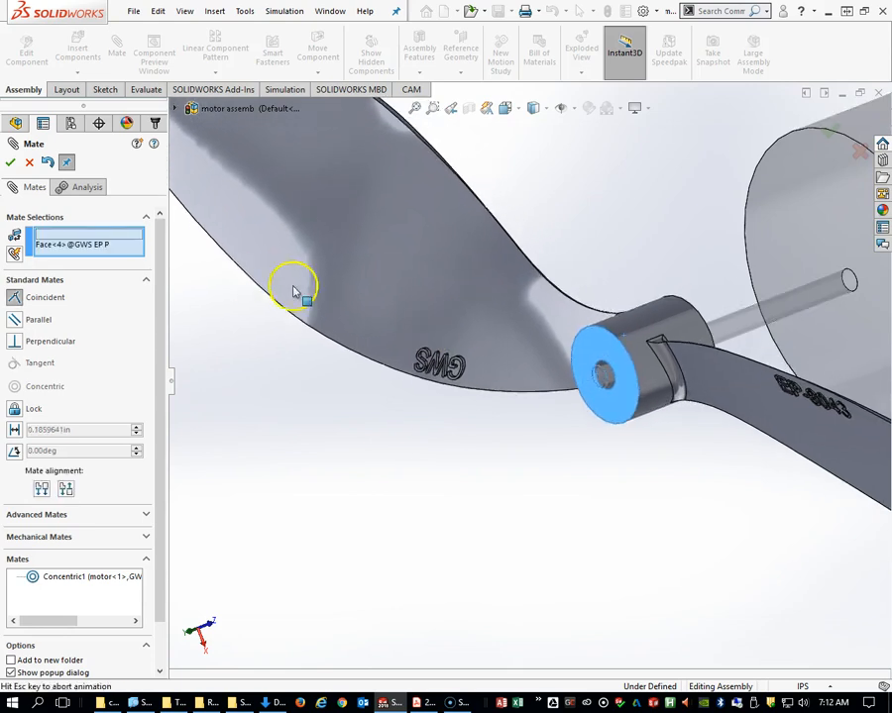
click(10, 163)
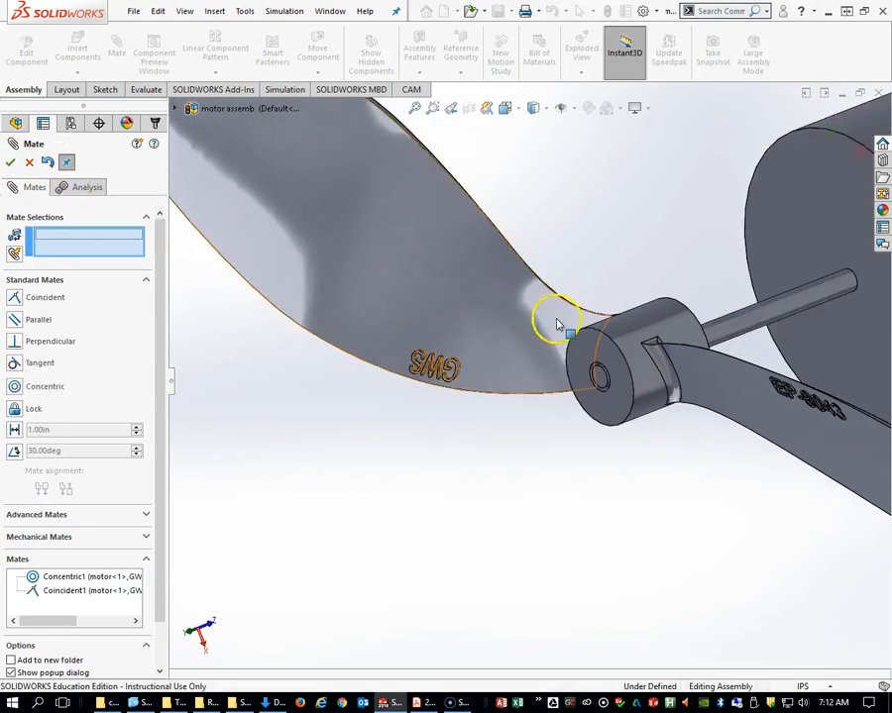
scroll(501, 313, up, 5)
middle_drag(703, 361, 630, 324)
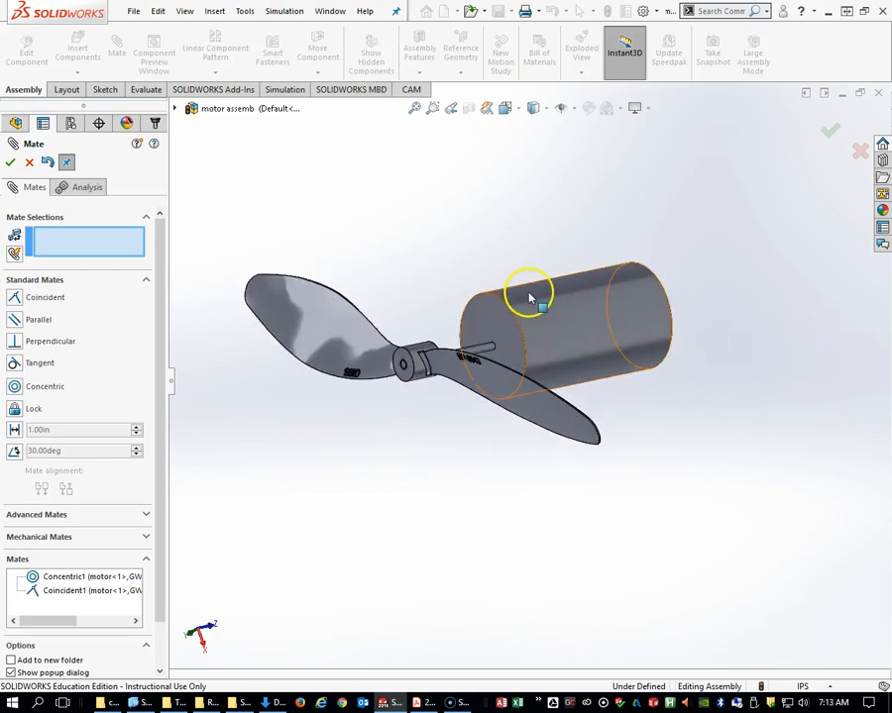
click(8, 164)
Save the assembly as motor sub assemb.SLDASM in the student's Sea Perch folder inside STUDENTFOLDERS and close it
click(134, 12)
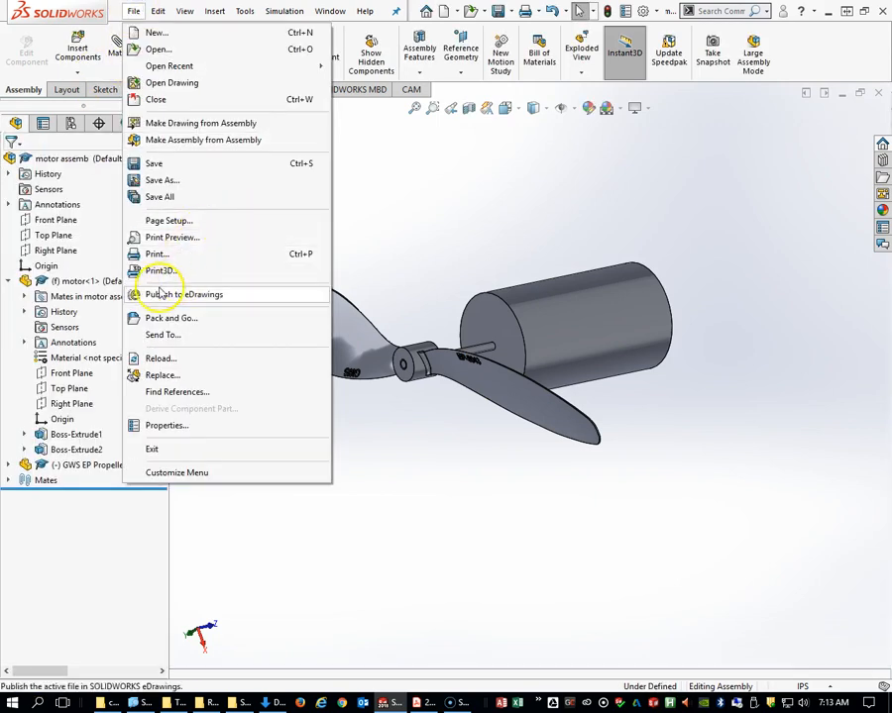
click(199, 184)
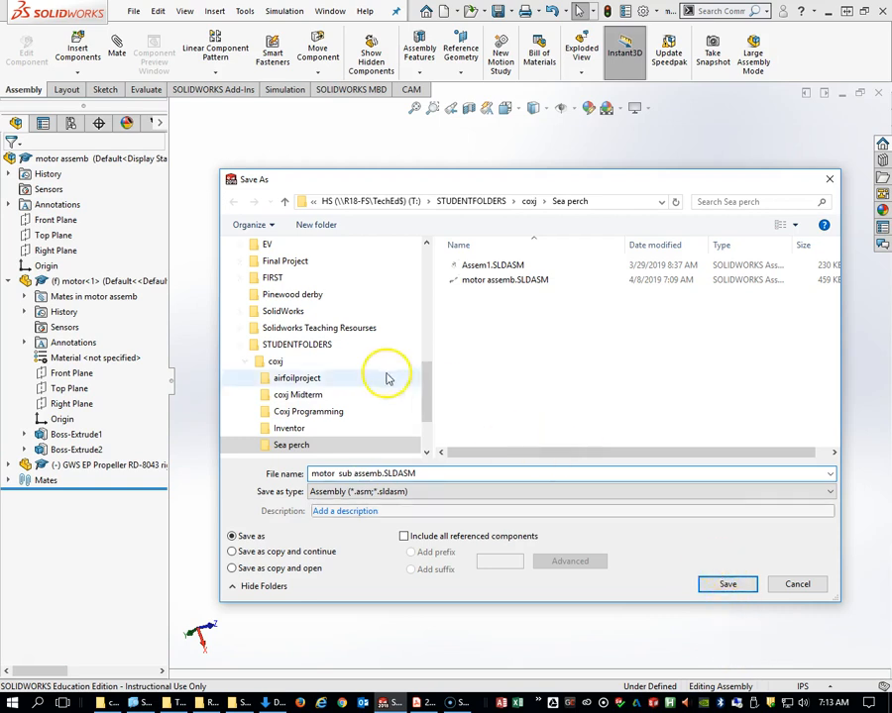
scroll(325, 347, up, 2)
scroll(328, 346, down, 2)
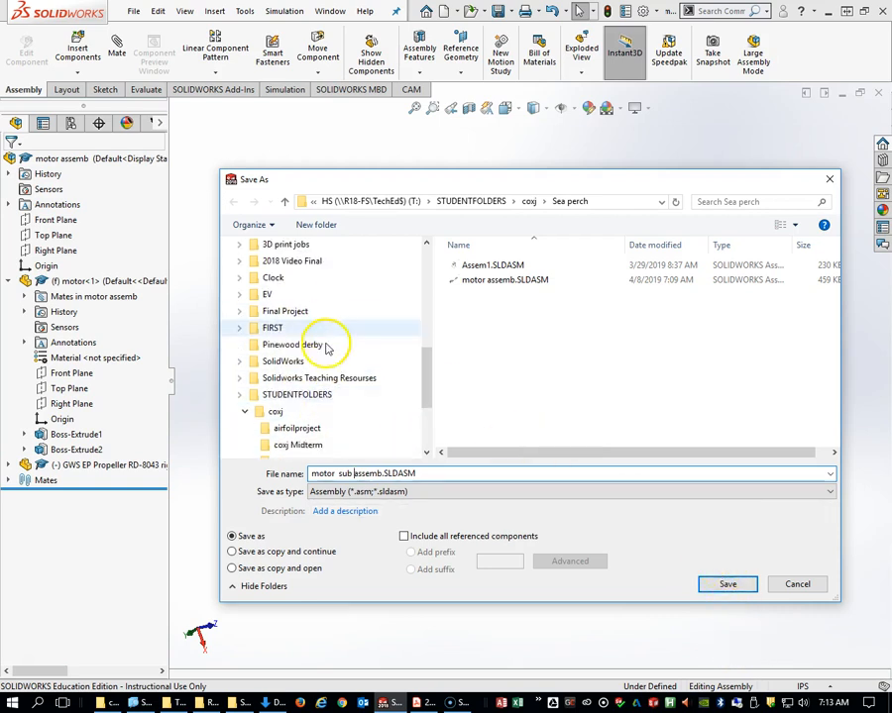
scroll(342, 361, up, 2)
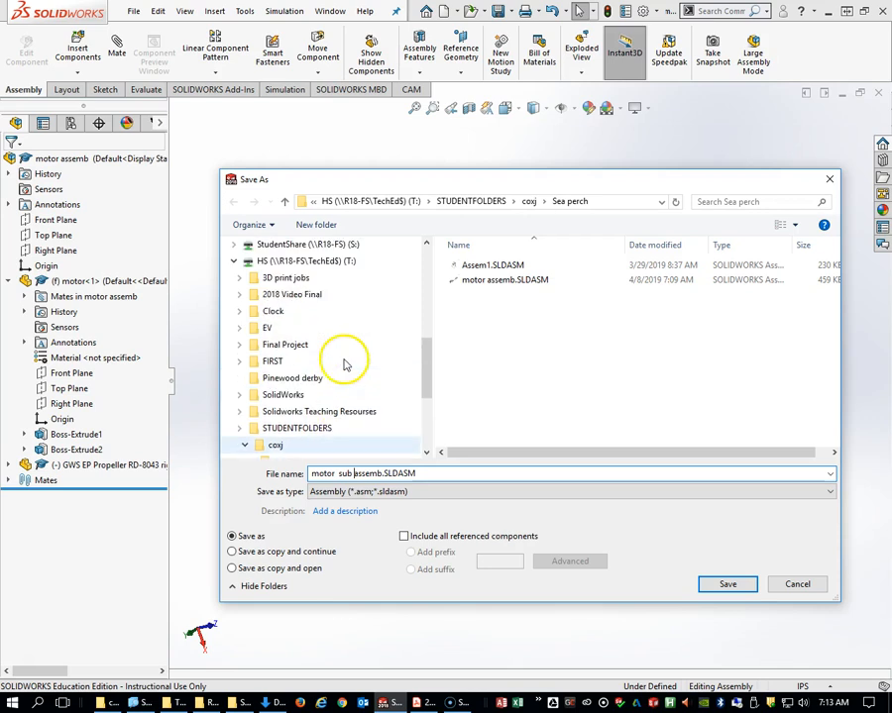
click(297, 428)
scroll(516, 337, down, 8)
scroll(533, 400, down, 10)
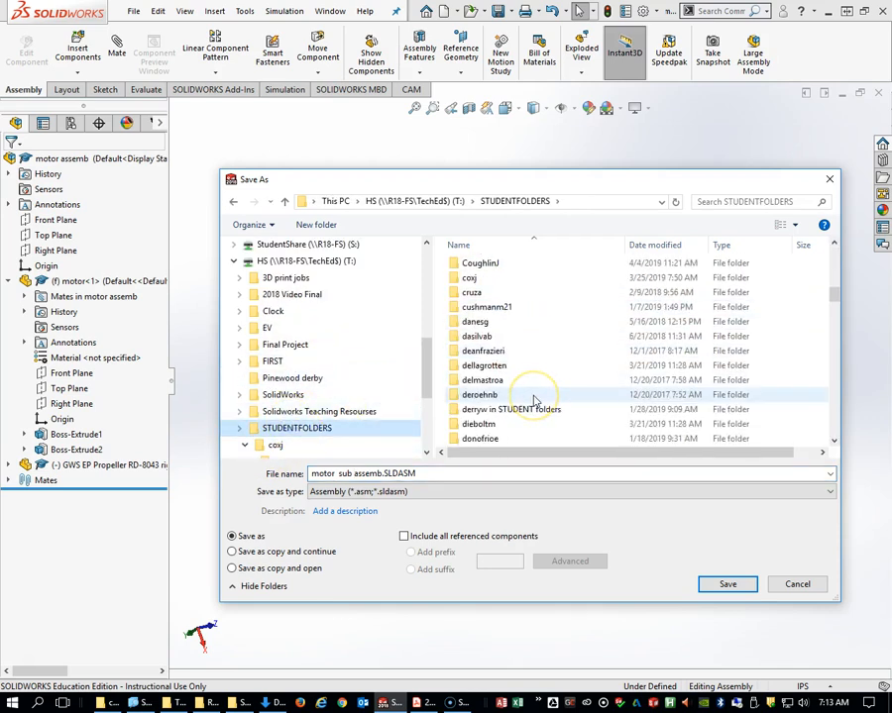
double_click(523, 378)
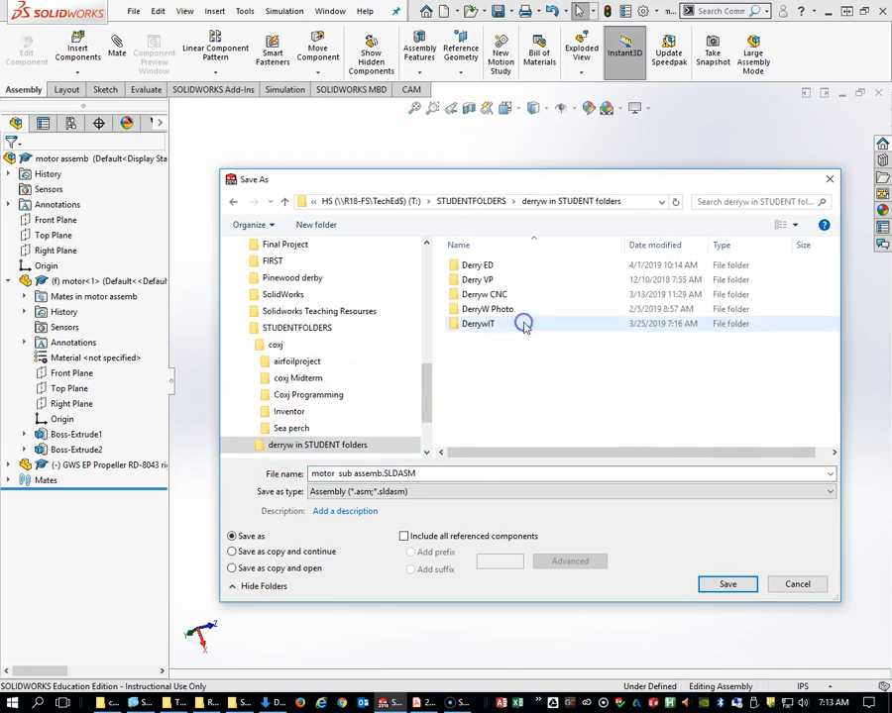
double_click(498, 324)
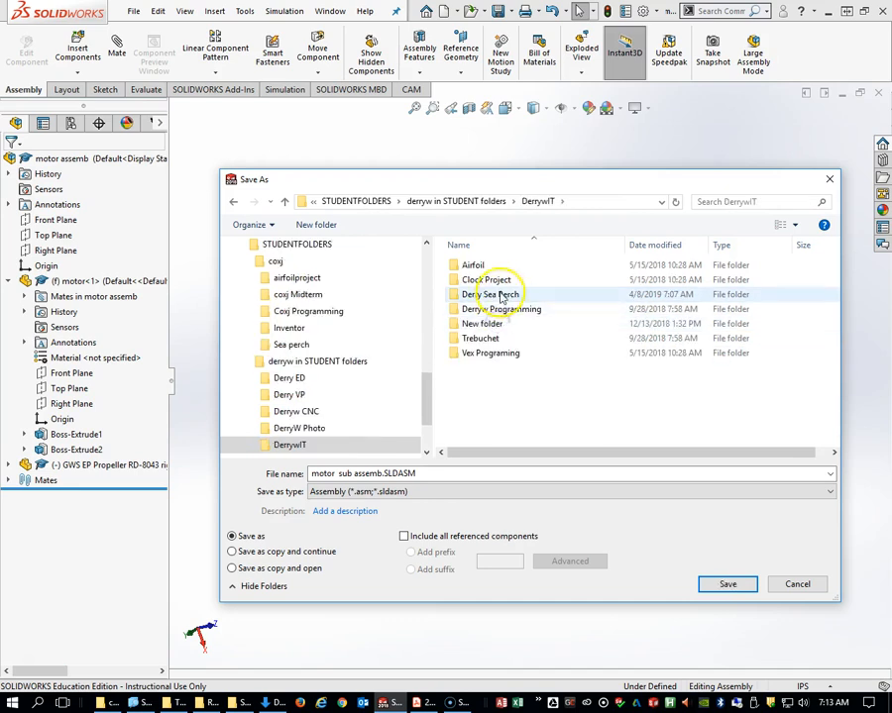
double_click(496, 294)
click(730, 584)
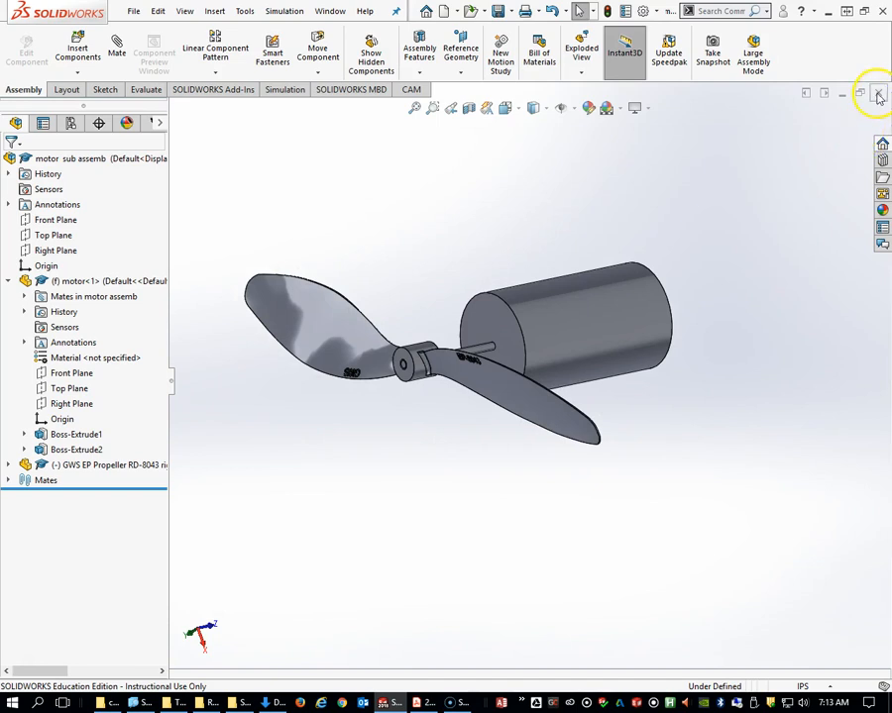
scroll(632, 298, up, 3)
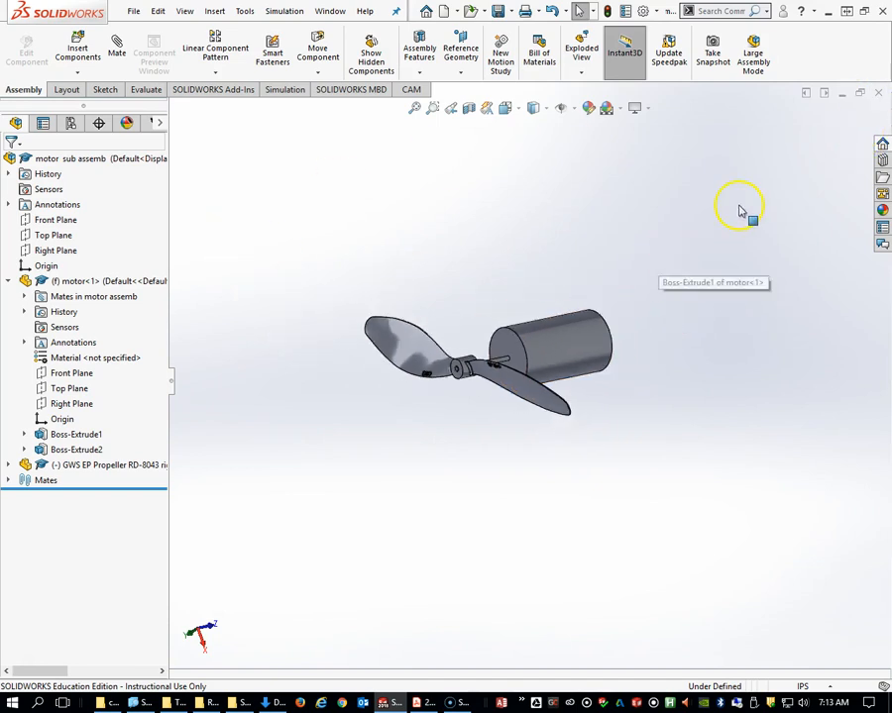
click(878, 92)
Examine the PVC frame assembly from several angles and shift the loose 6.5 inch section to check its freedom
scroll(595, 313, down, 3)
scroll(582, 337, up, 4)
mouse_move(583, 337)
middle_down()
mouse_move(569, 252)
mouse_move(454, 272)
middle_up()
click(452, 274)
drag(453, 273, 497, 294)
middle_drag(496, 293, 577, 447)
scroll(577, 358, up, 5)
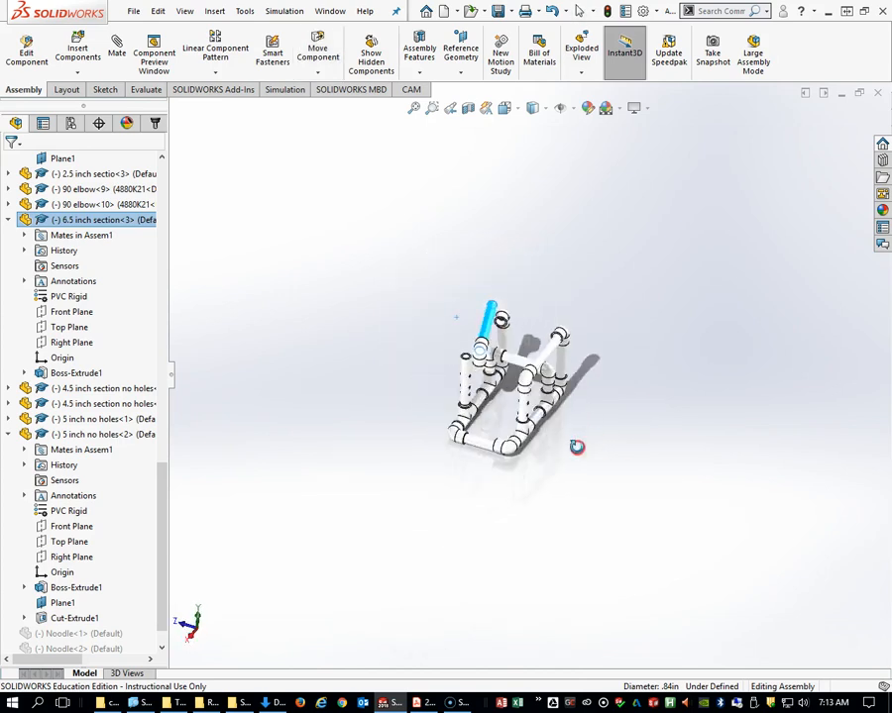
scroll(521, 398, down, 6)
middle_drag(516, 375, 503, 456)
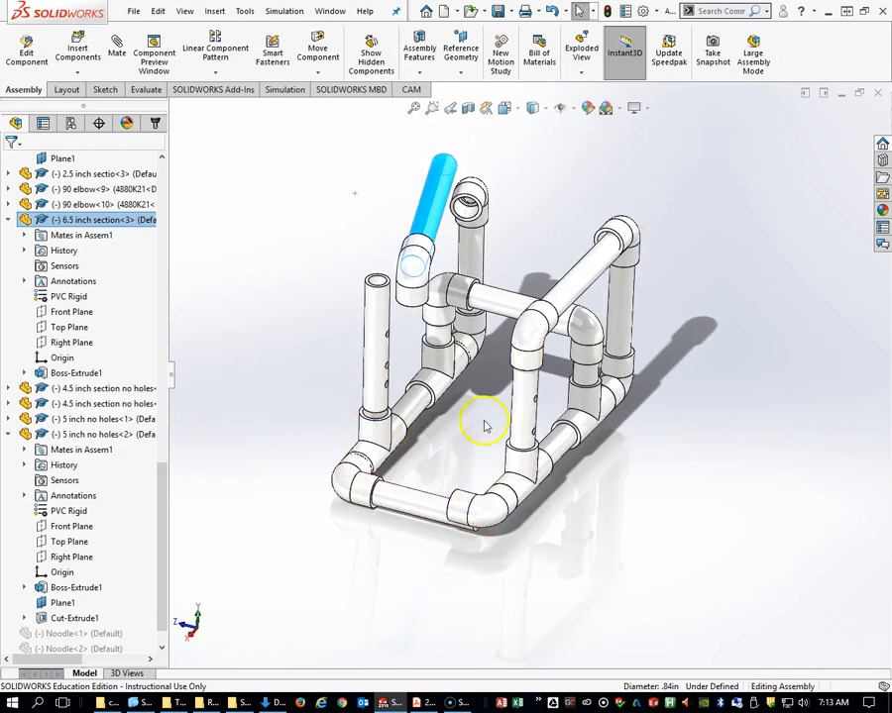
scroll(585, 379, down, 2)
Pull on the frame's upright and top pipes to check which are still free, and review the component list
click(632, 301)
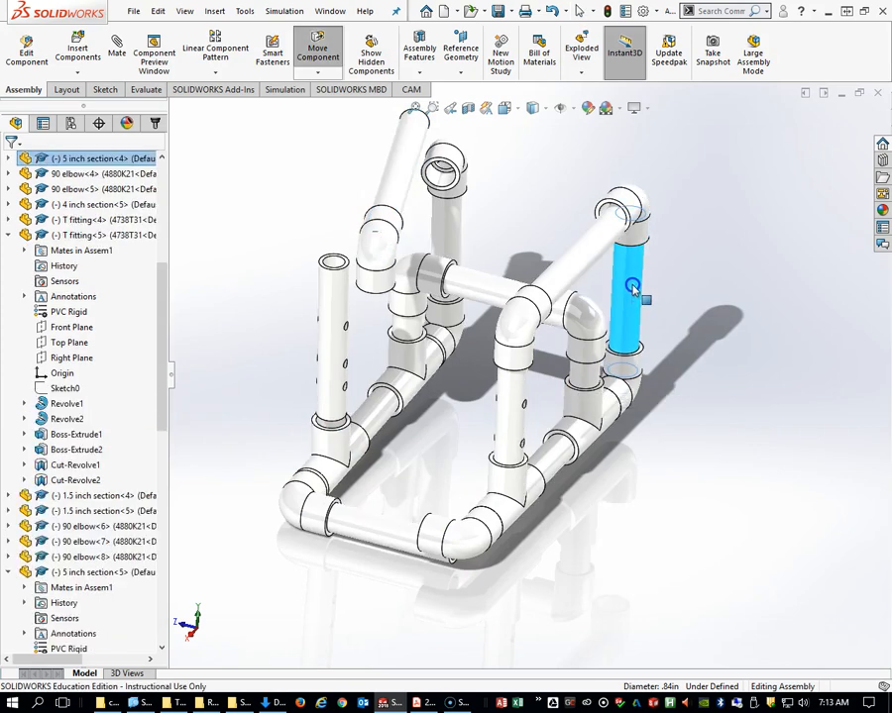
drag(580, 267, 576, 249)
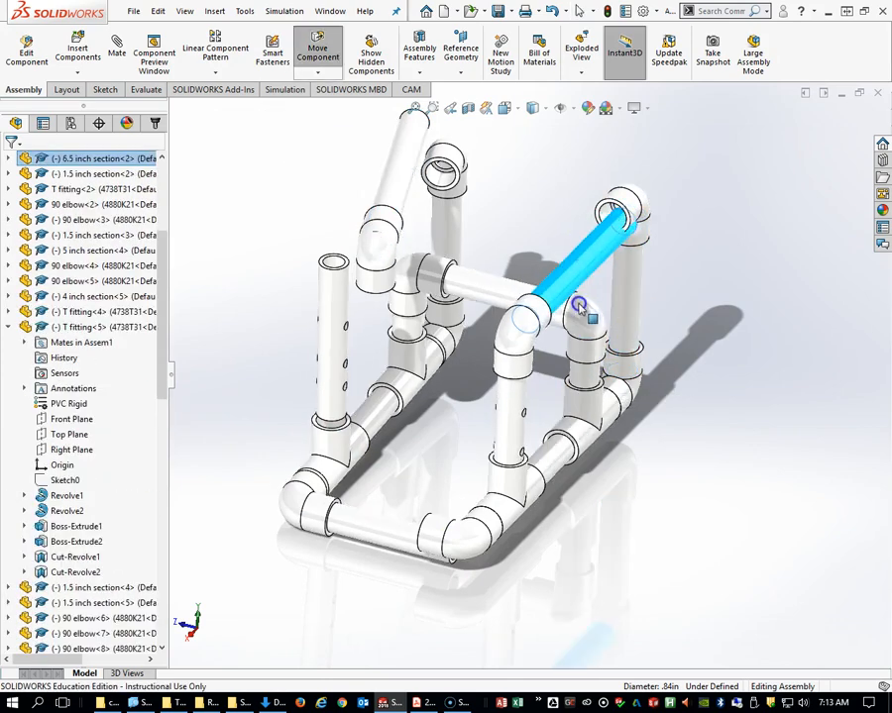
drag(578, 305, 578, 275)
scroll(578, 276, down, 3)
middle_drag(592, 271, 566, 264)
scroll(578, 276, up, 4)
drag(478, 289, 456, 274)
scroll(485, 373, down, 3)
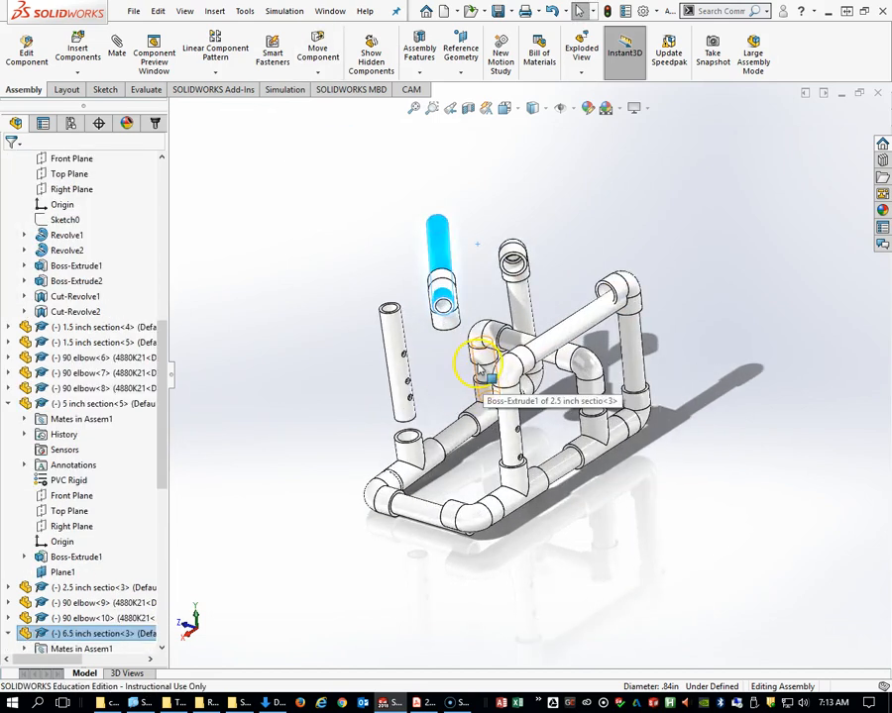
scroll(486, 375, down, 2)
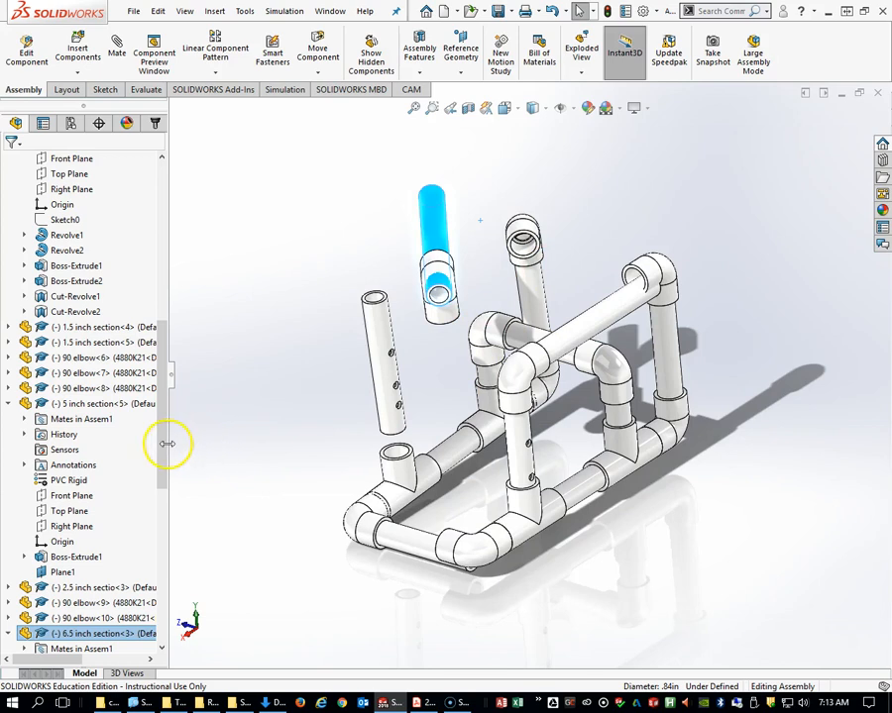
scroll(156, 449, down, 10)
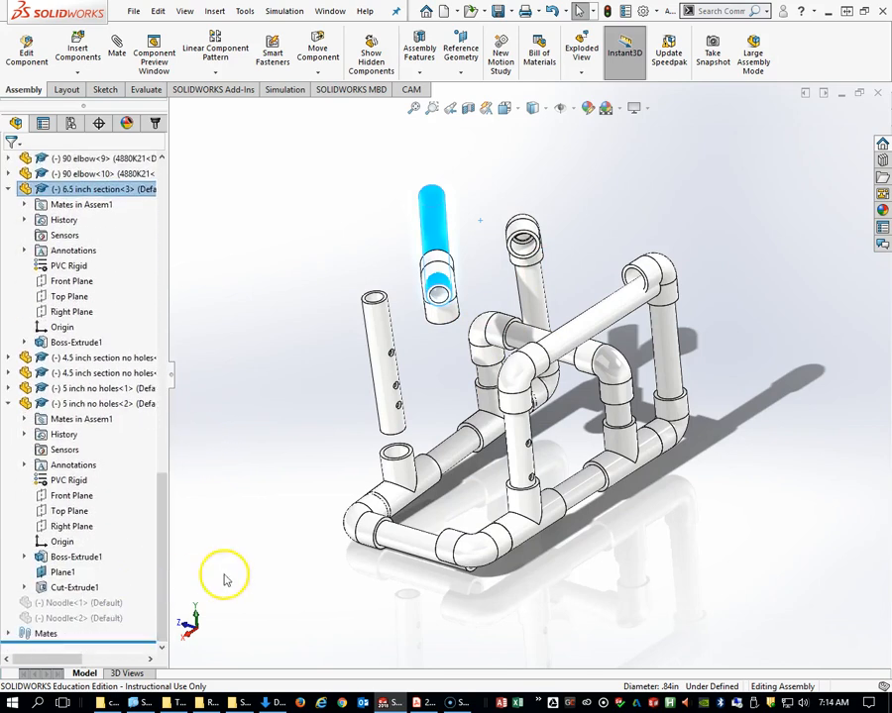
scroll(547, 275, down, 3)
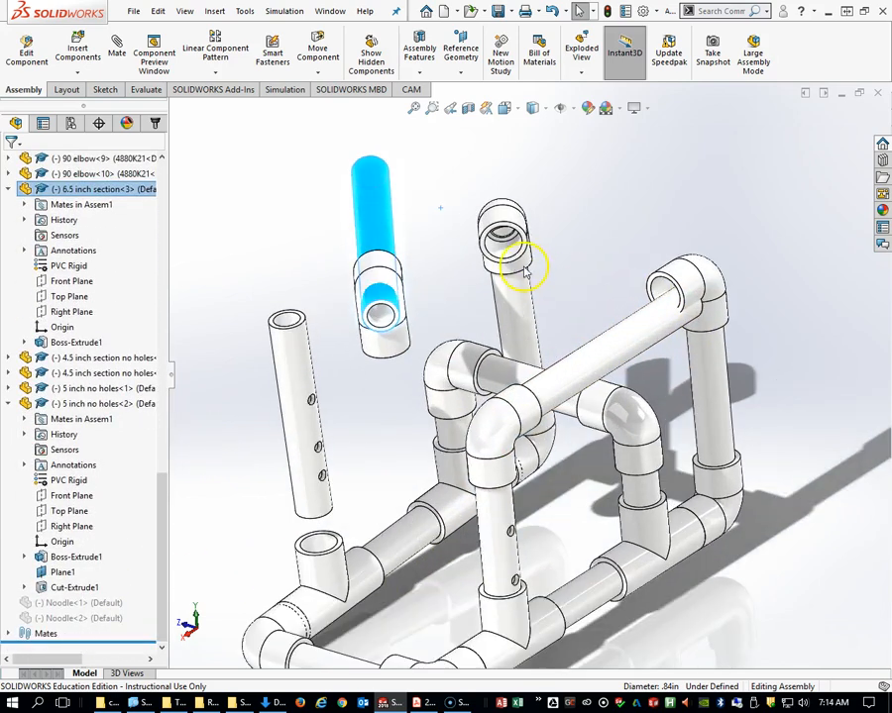
Mate the loose 6.5 inch section concentric with the open socket of the 90 elbow atop the rear upright
scroll(506, 303, up, 3)
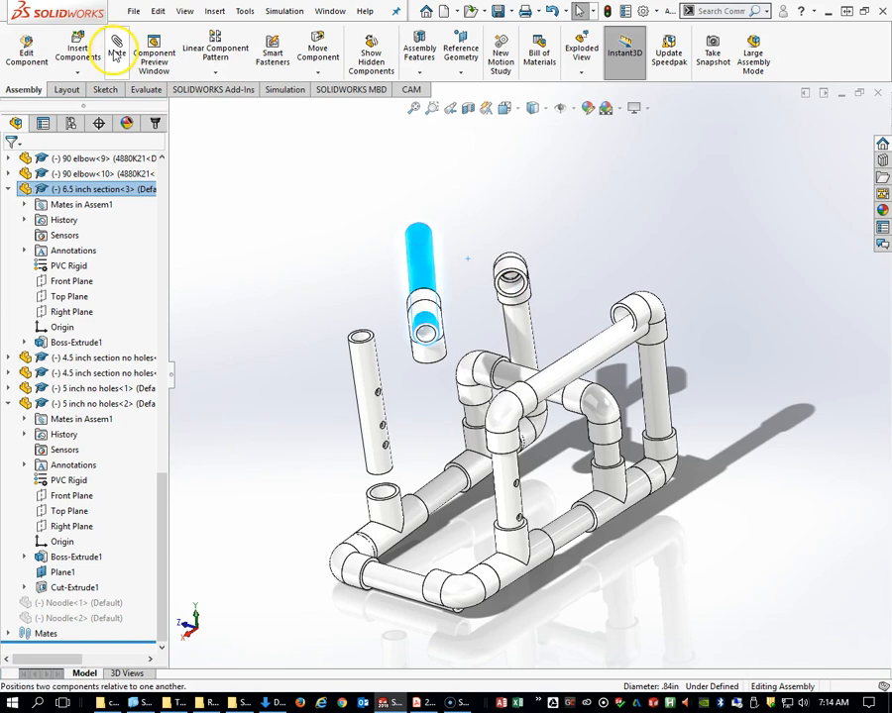
click(265, 170)
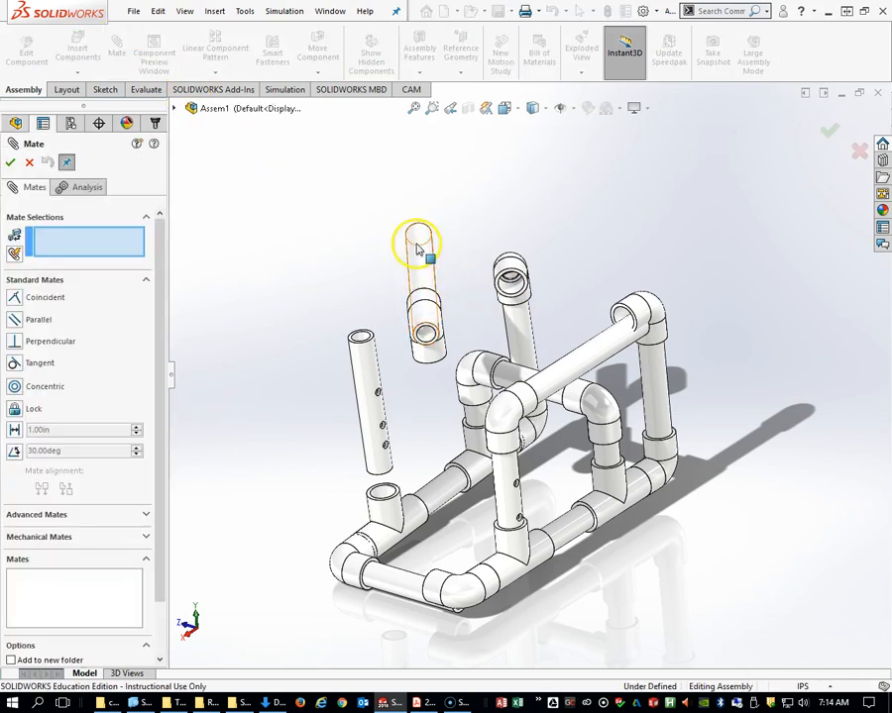
click(419, 242)
click(514, 290)
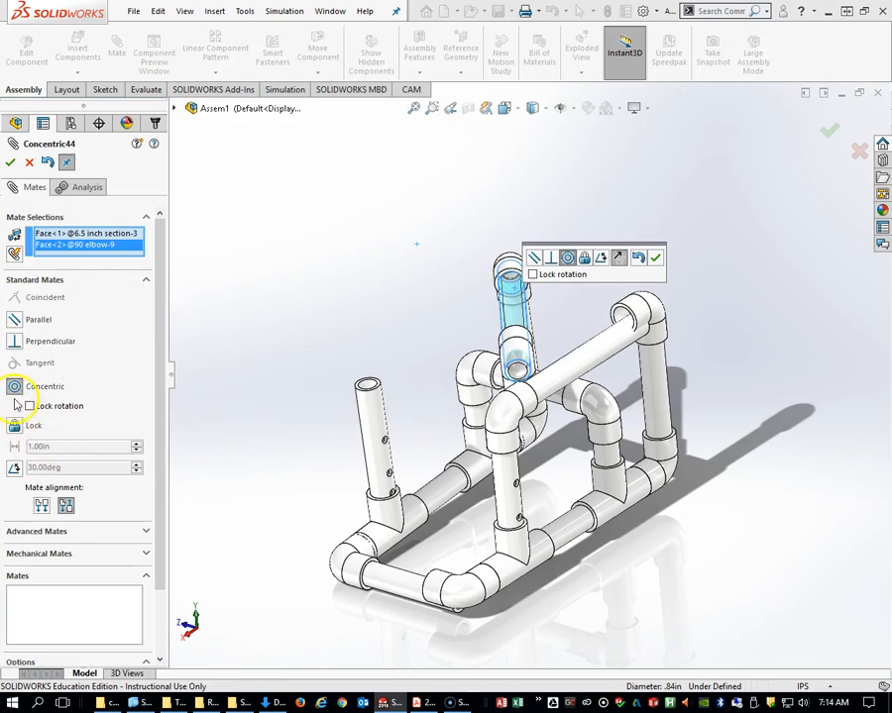
click(655, 259)
Mate the downward socket of the 90 elbow on the 6.5 inch section concentric with the free 5 inch no holes upright
middle_drag(579, 350, 587, 296)
scroll(543, 369, down, 5)
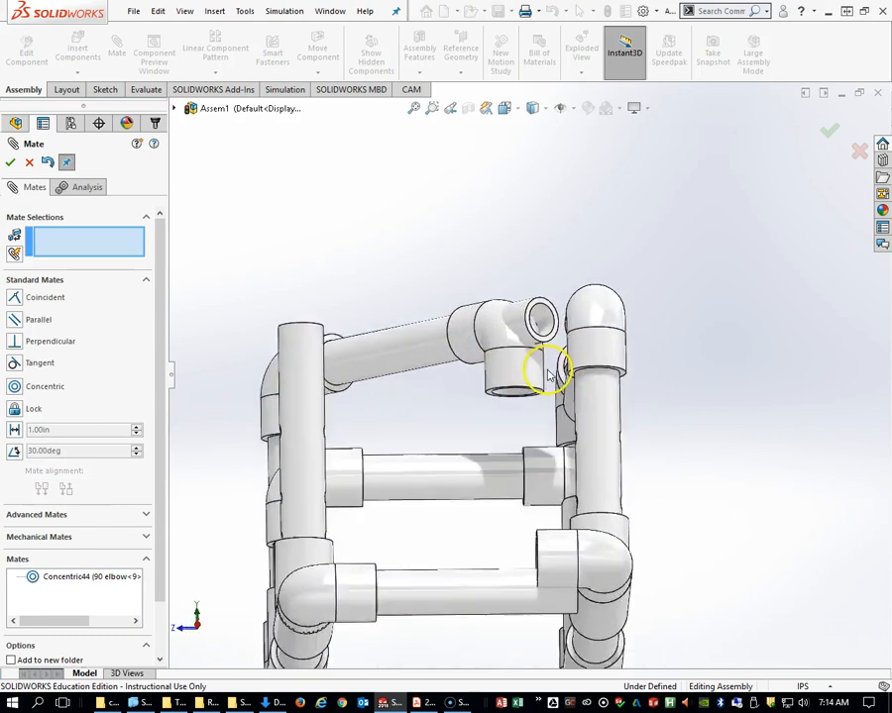
click(504, 412)
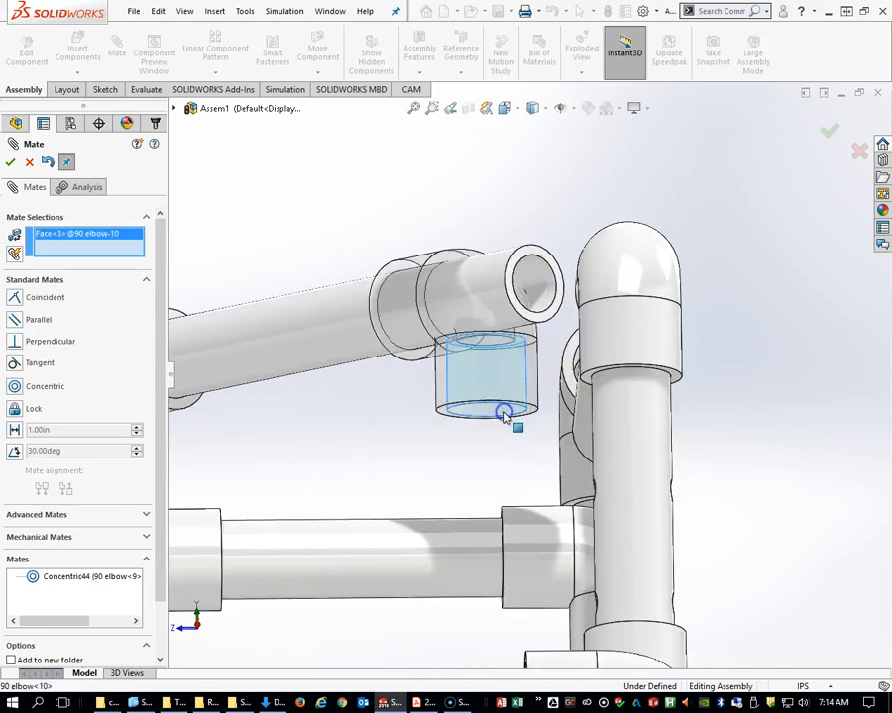
scroll(457, 420, up, 5)
middle_drag(478, 416, 375, 412)
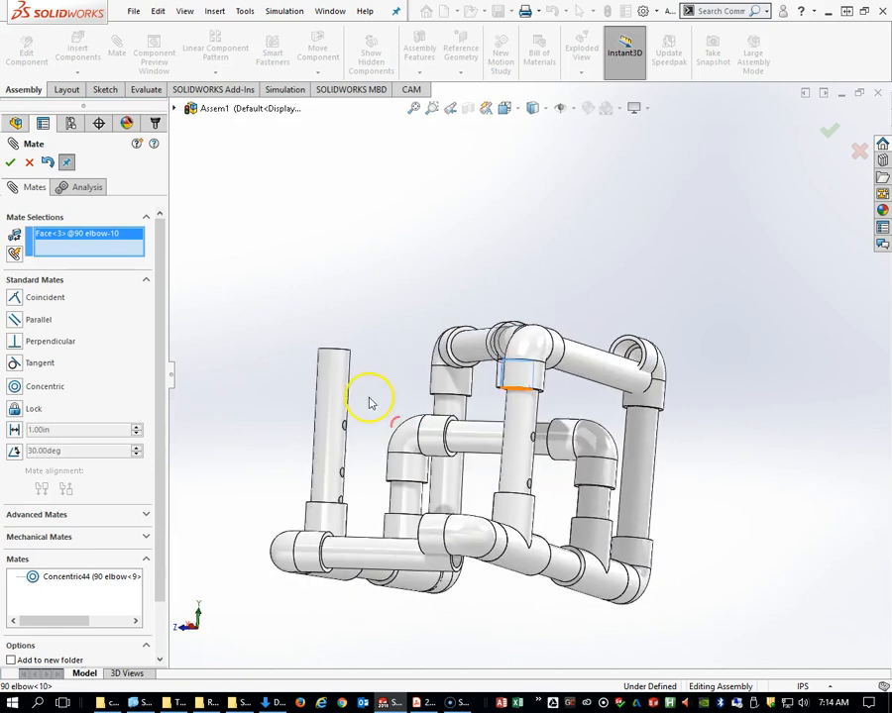
click(349, 375)
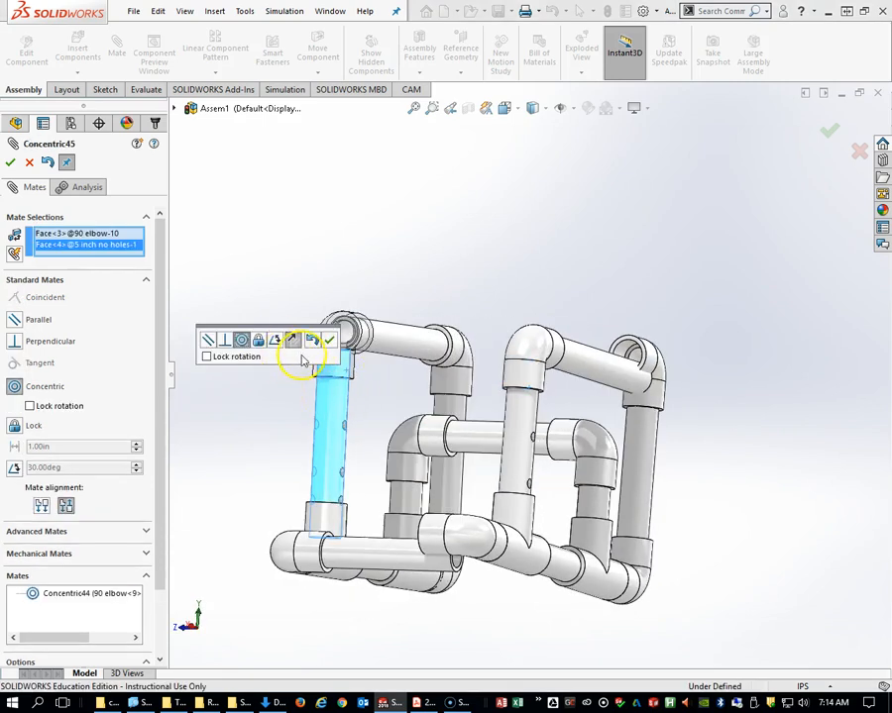
click(330, 340)
scroll(400, 374, up, 3)
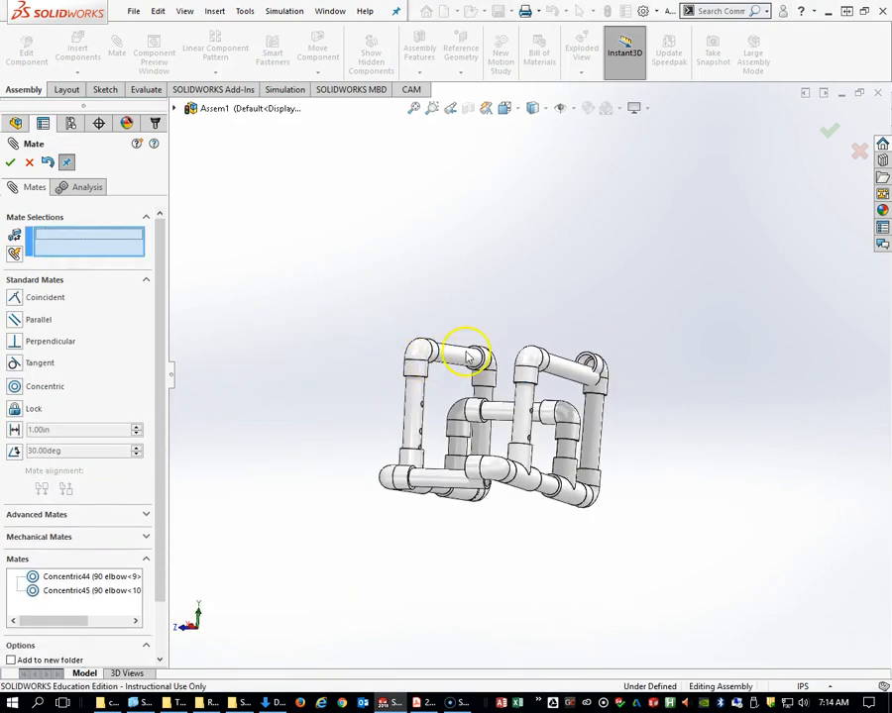
Mate the loose 4.5 inch no holes section concentric with the open socket of the bottom 90 elbow at the frame's front
scroll(436, 389, down, 5)
drag(427, 349, 408, 313)
scroll(511, 416, up, 4)
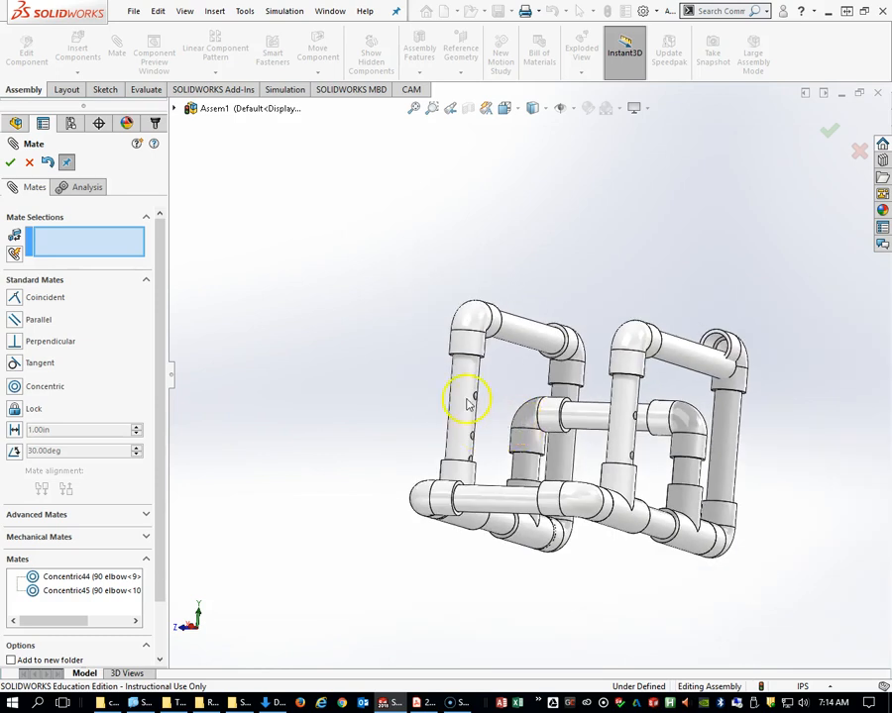
middle_drag(472, 347, 659, 493)
scroll(677, 525, down, 5)
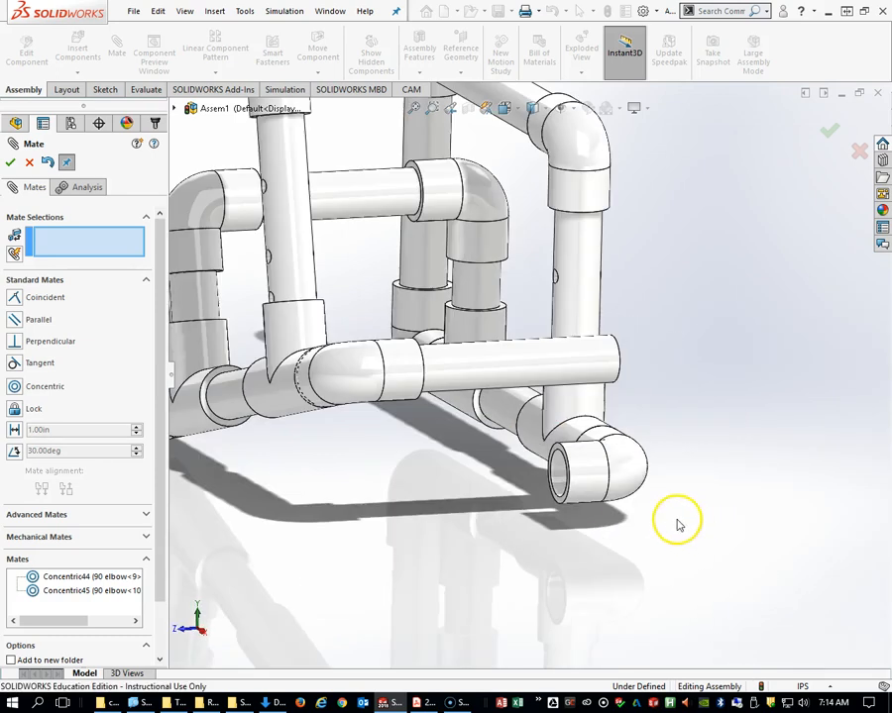
click(562, 472)
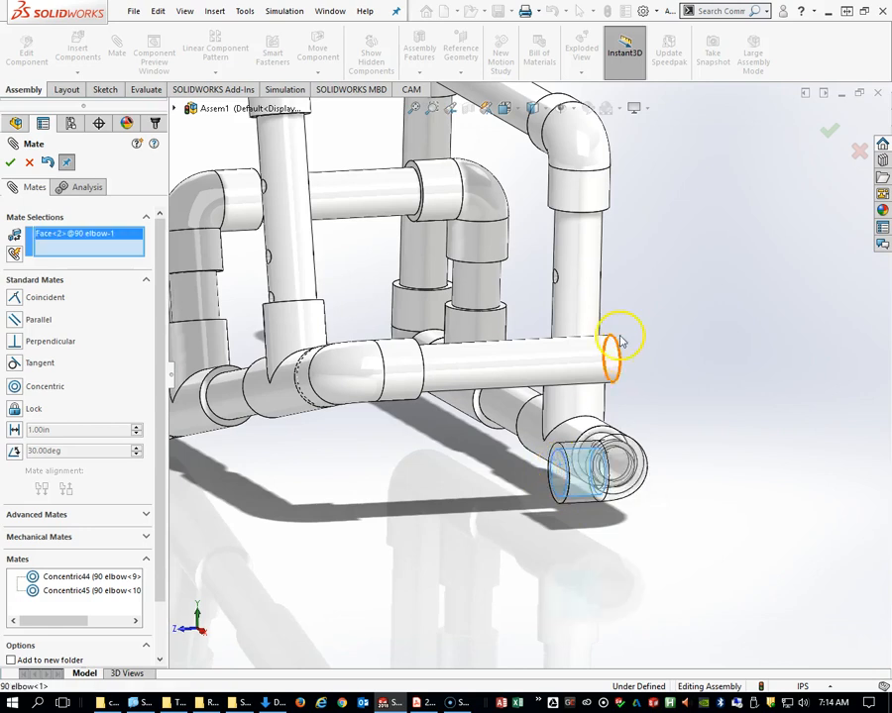
click(590, 364)
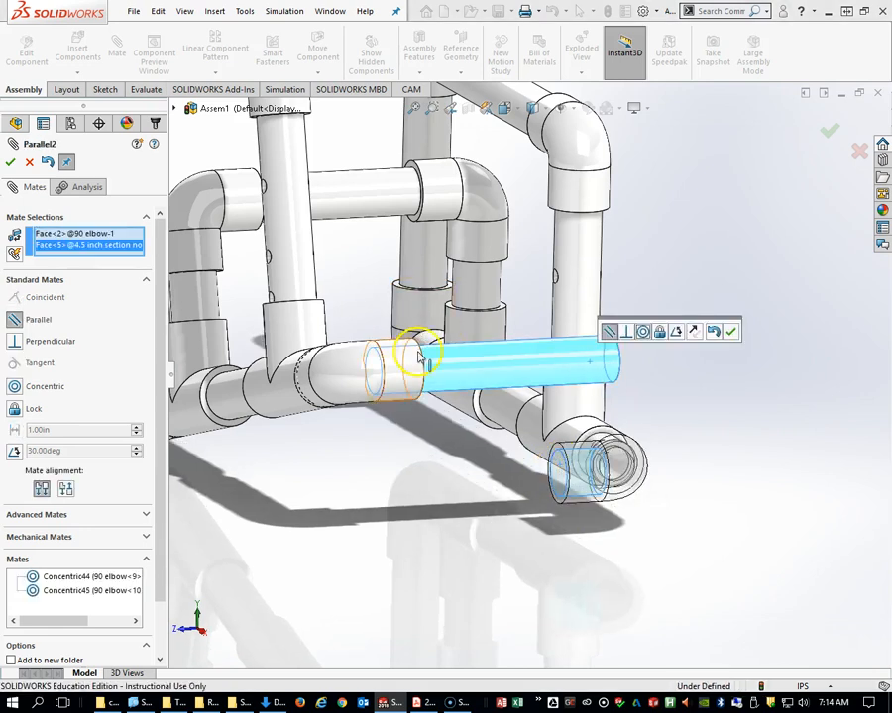
click(15, 387)
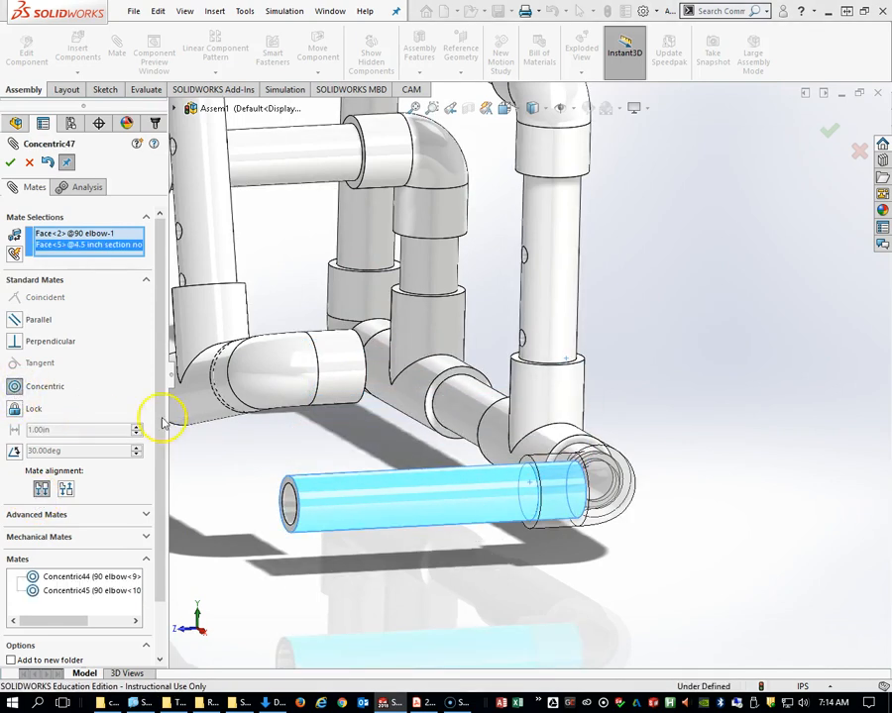
click(10, 163)
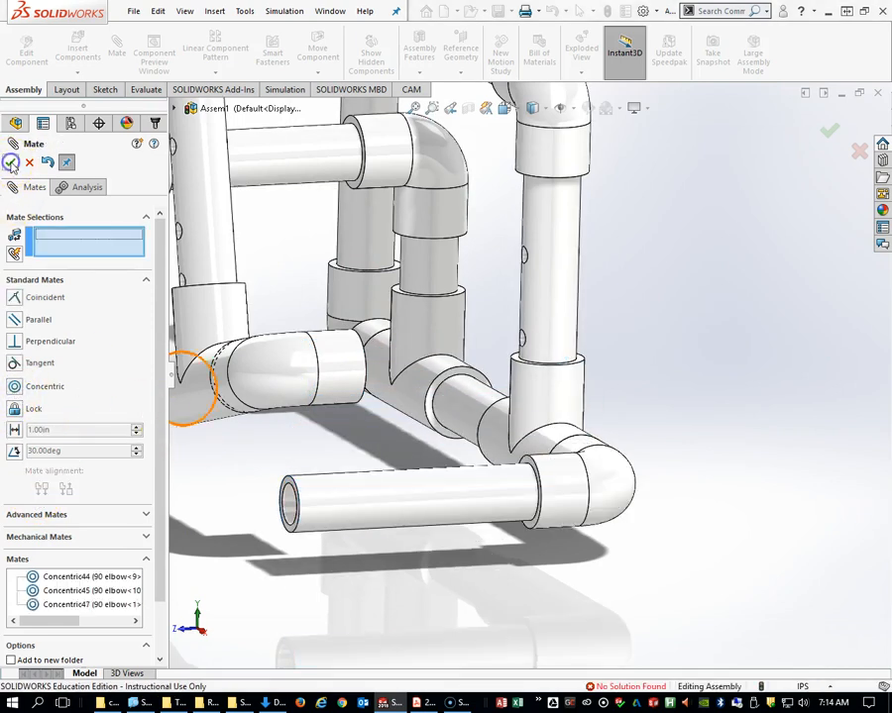
Pull on the opposite front bottom 90 elbow to check its freedom, and finish the mate command
click(308, 369)
drag(289, 453, 300, 455)
scroll(436, 389, up, 6)
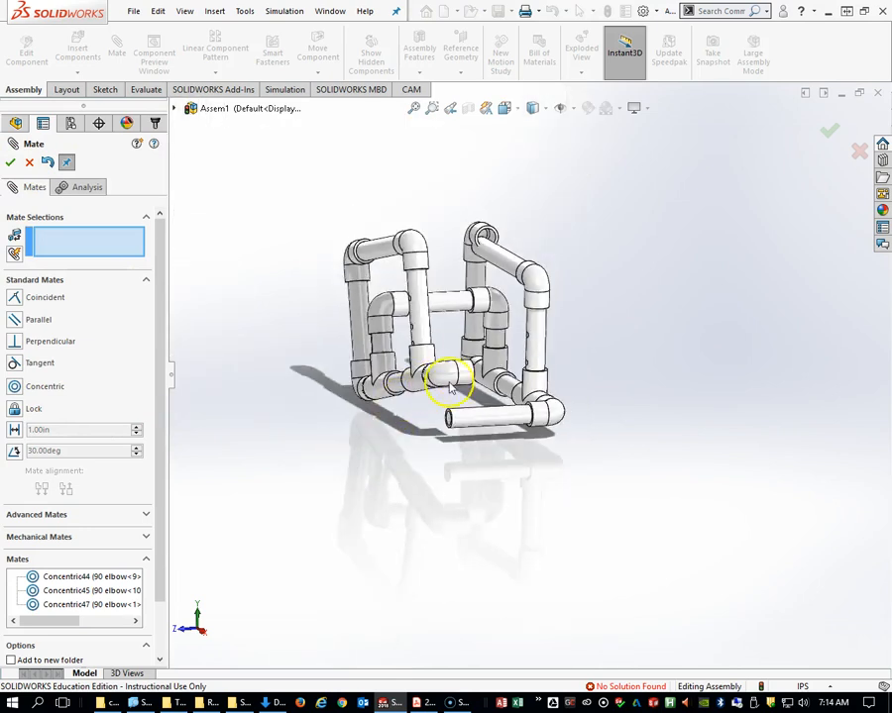
drag(454, 388, 446, 428)
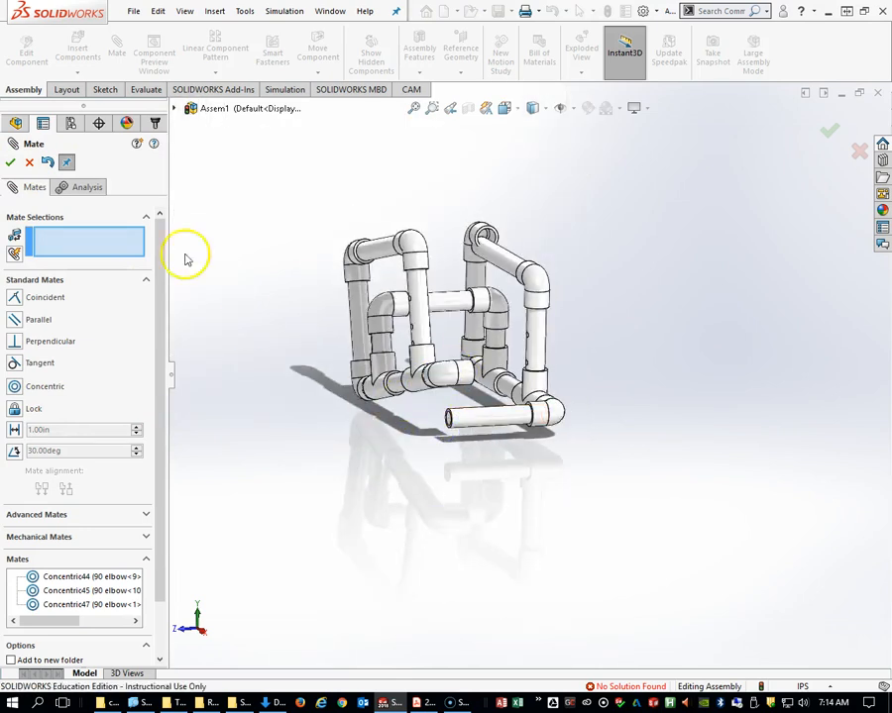
click(11, 162)
click(446, 368)
mouse_move(474, 422)
mouse_down()
mouse_move(493, 367)
mouse_move(469, 415)
mouse_up()
Pull on the frame's upper and inner 90 elbows and examine the misaligned front bottom corners from both sides
middle_drag(573, 390, 439, 388)
scroll(478, 432, down, 1)
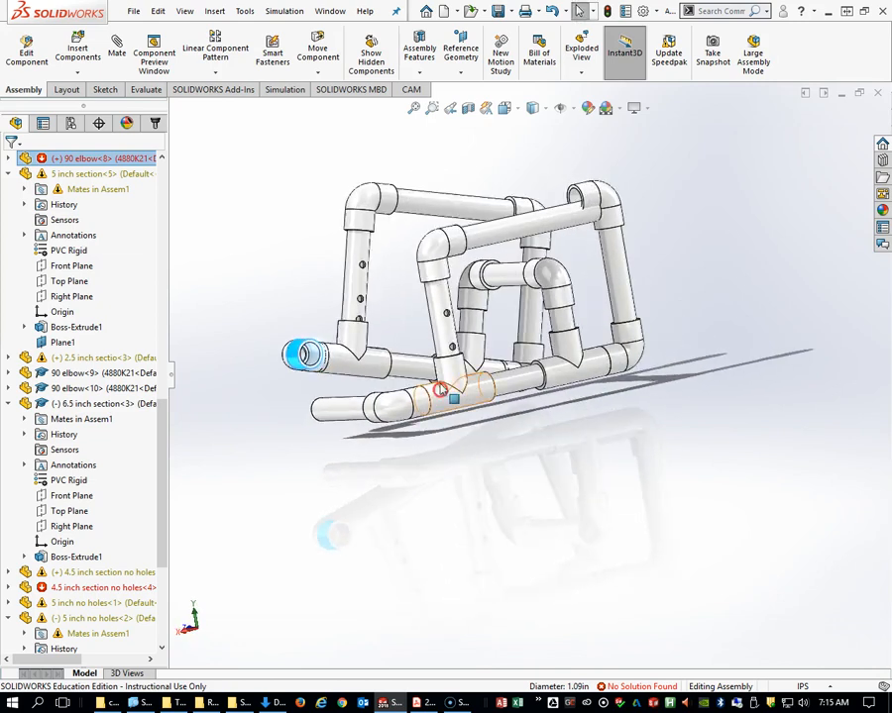
drag(434, 318, 430, 236)
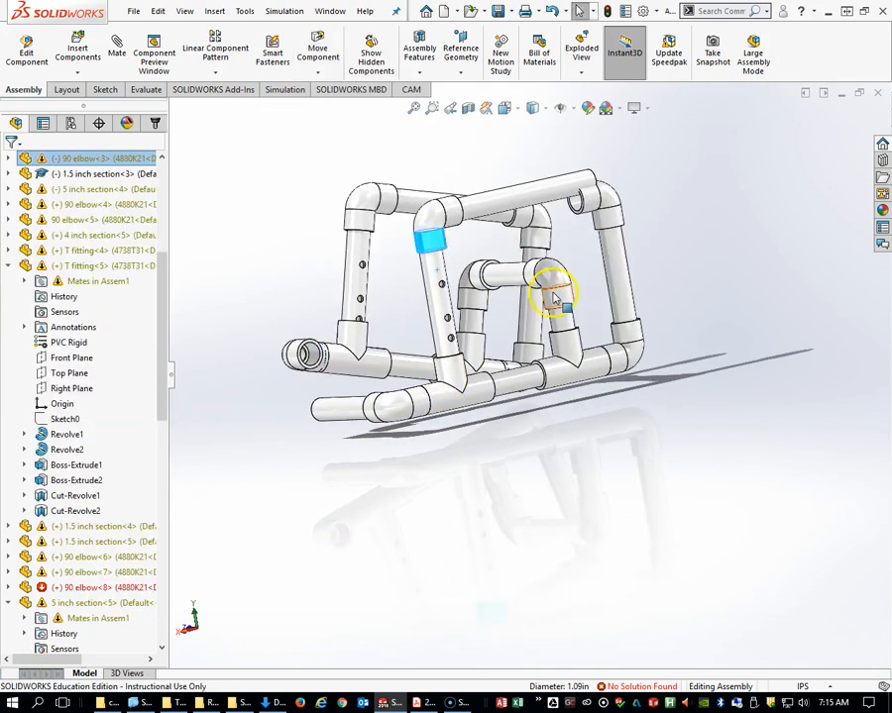
click(553, 295)
drag(556, 283, 484, 255)
middle_drag(484, 254, 705, 356)
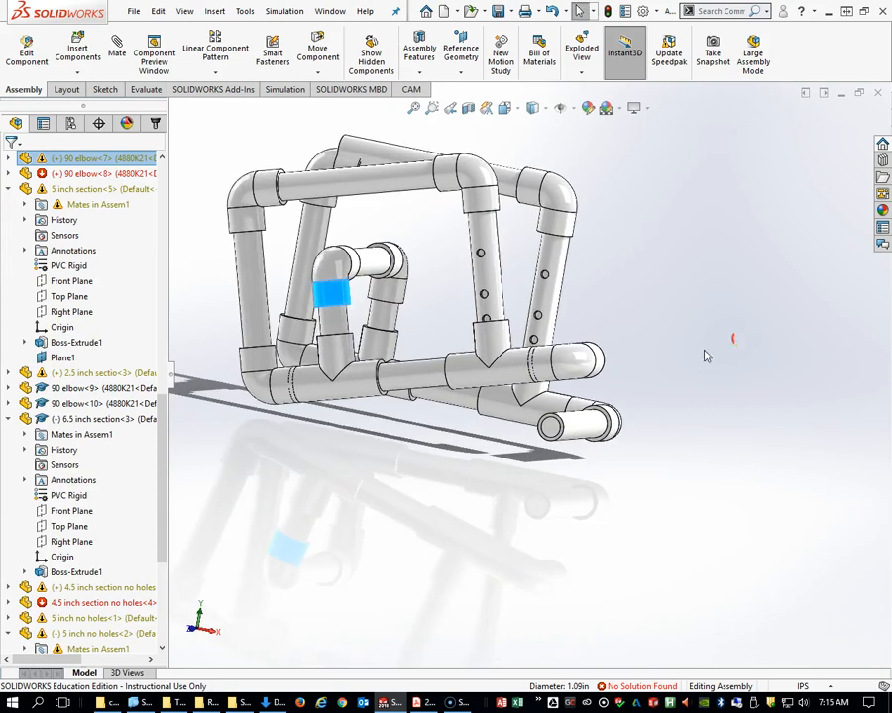
click(587, 361)
click(574, 456)
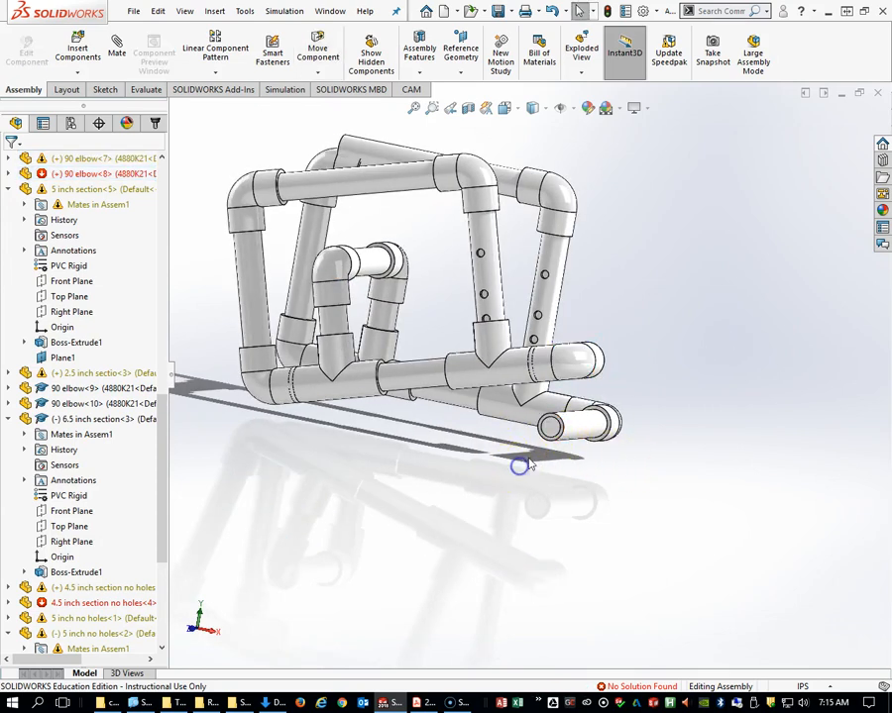
middle_drag(635, 515, 555, 503)
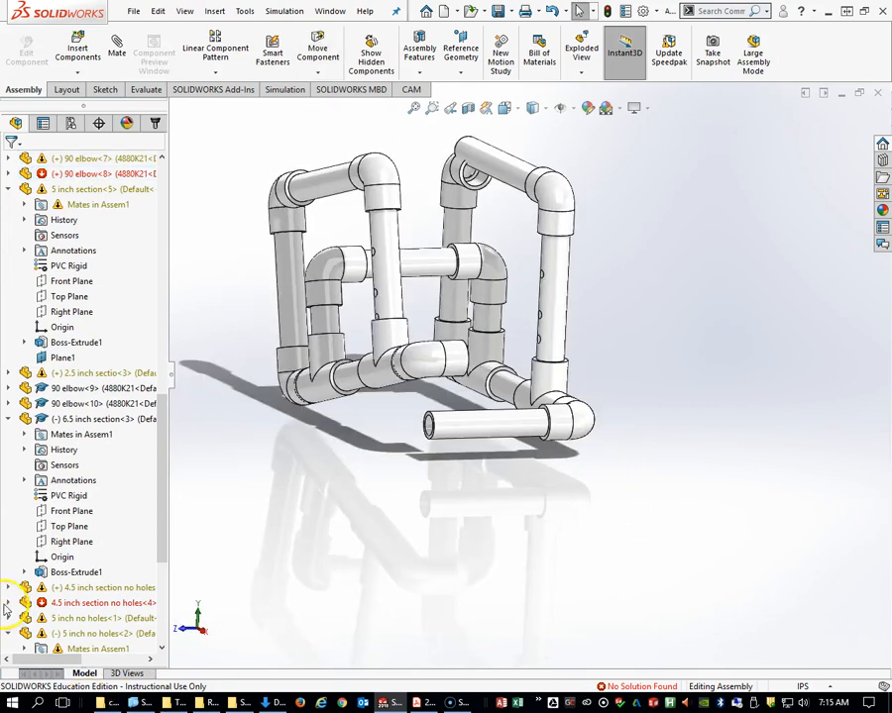
Delete the failing Concentric39 mate from the 4.5 inch section no holes<4>
click(8, 602)
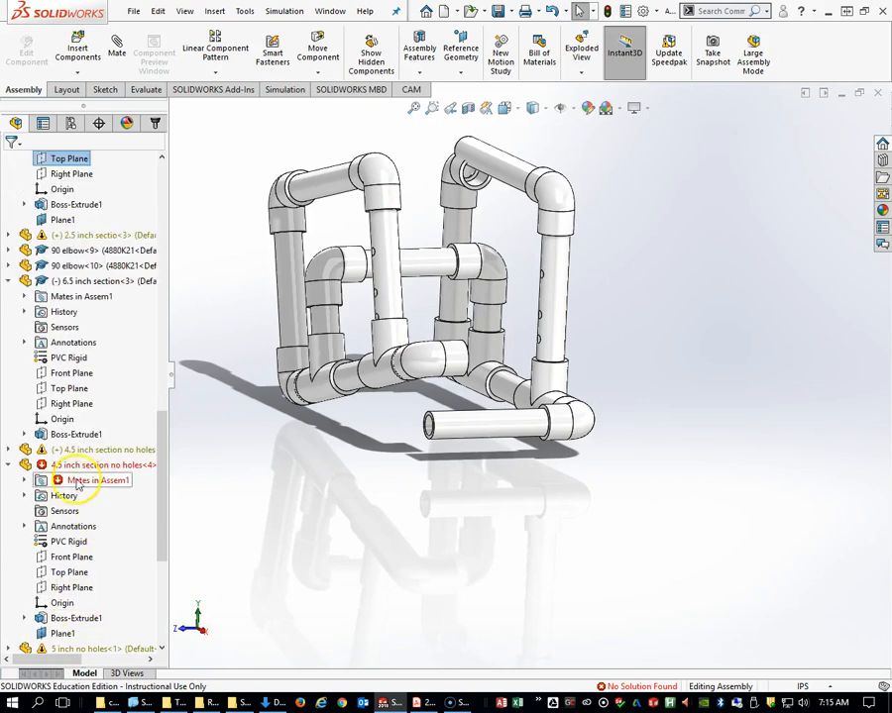
click(24, 480)
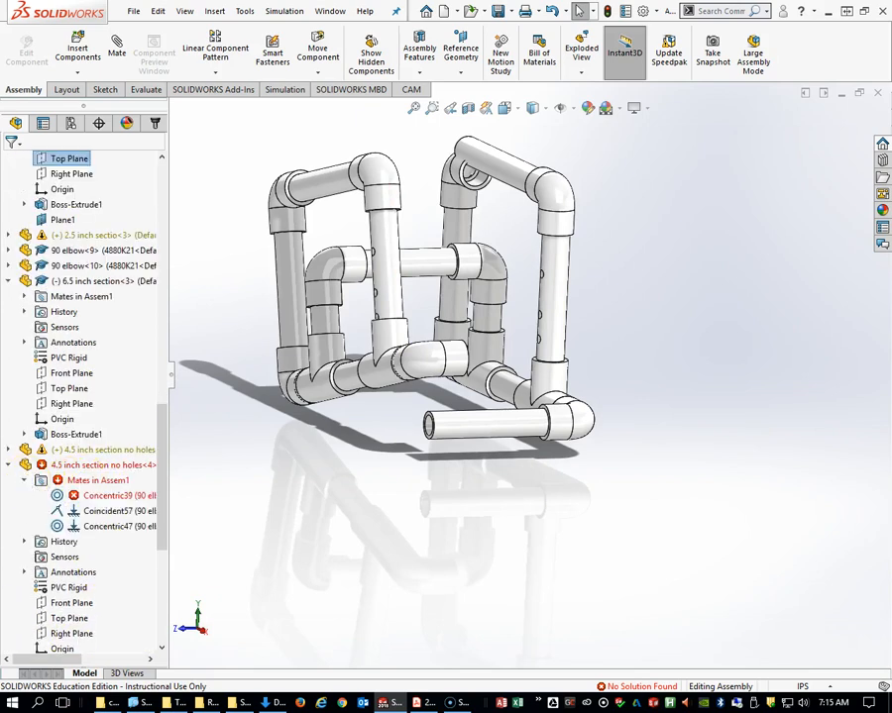
click(97, 496)
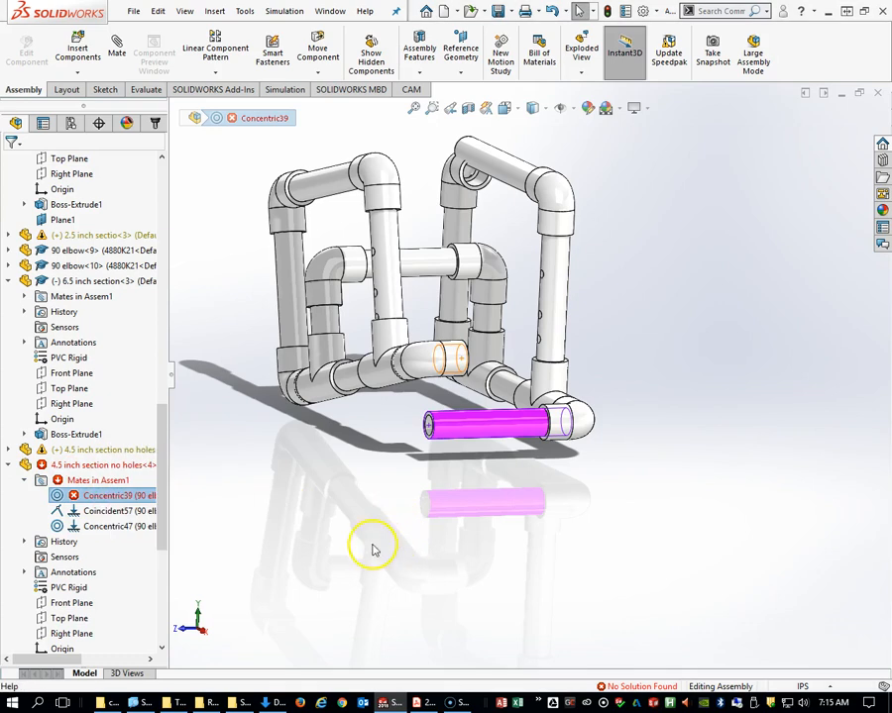
right_click(107, 498)
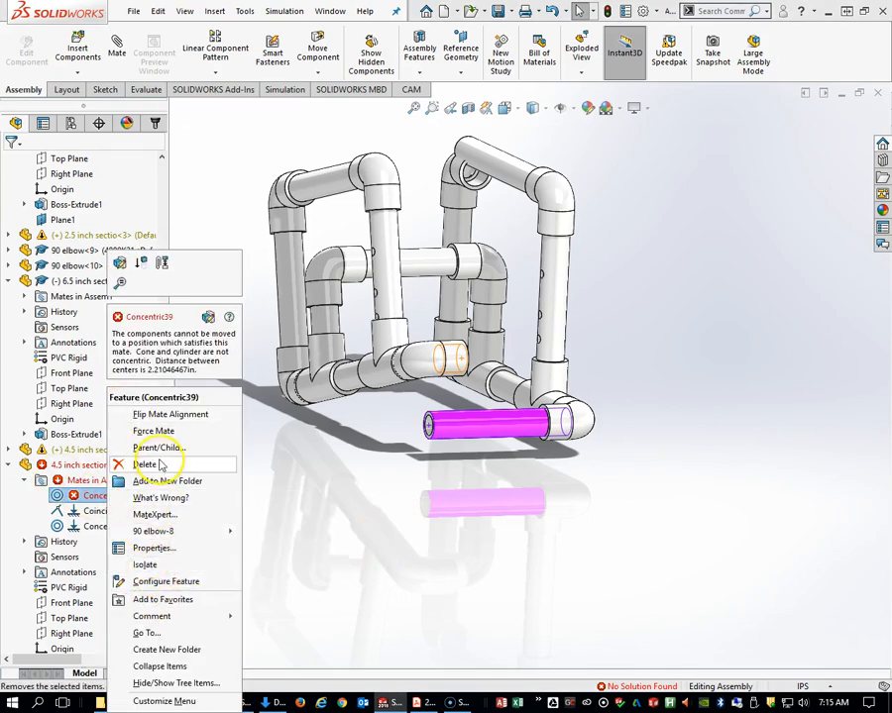
click(163, 465)
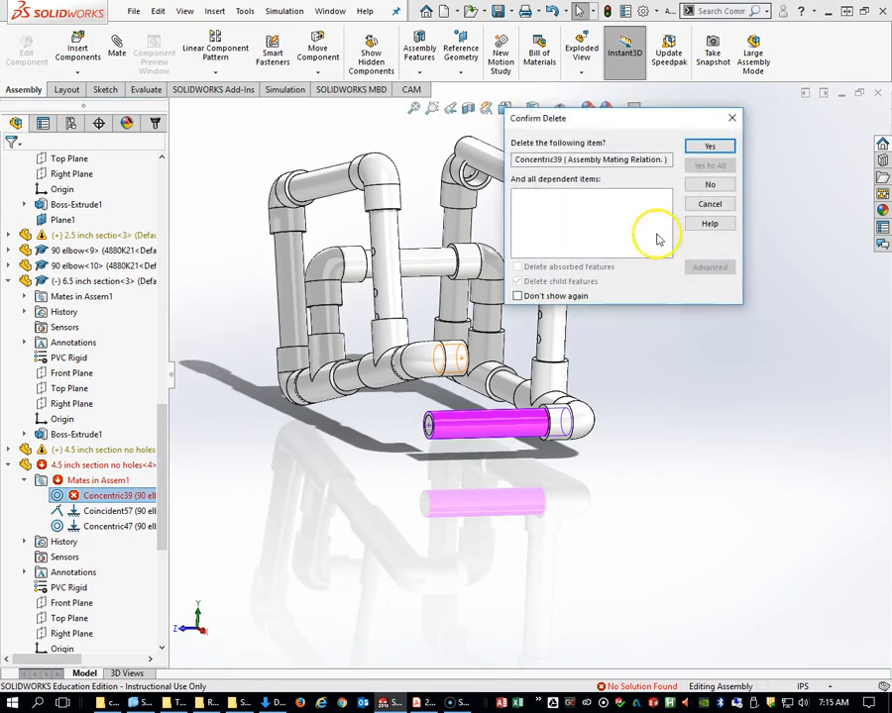
click(709, 146)
Pull on the front bottom 90 elbow<8> beside the T fitting, inspect its joint, and review its mates
middle_drag(590, 351, 623, 390)
drag(593, 386, 525, 422)
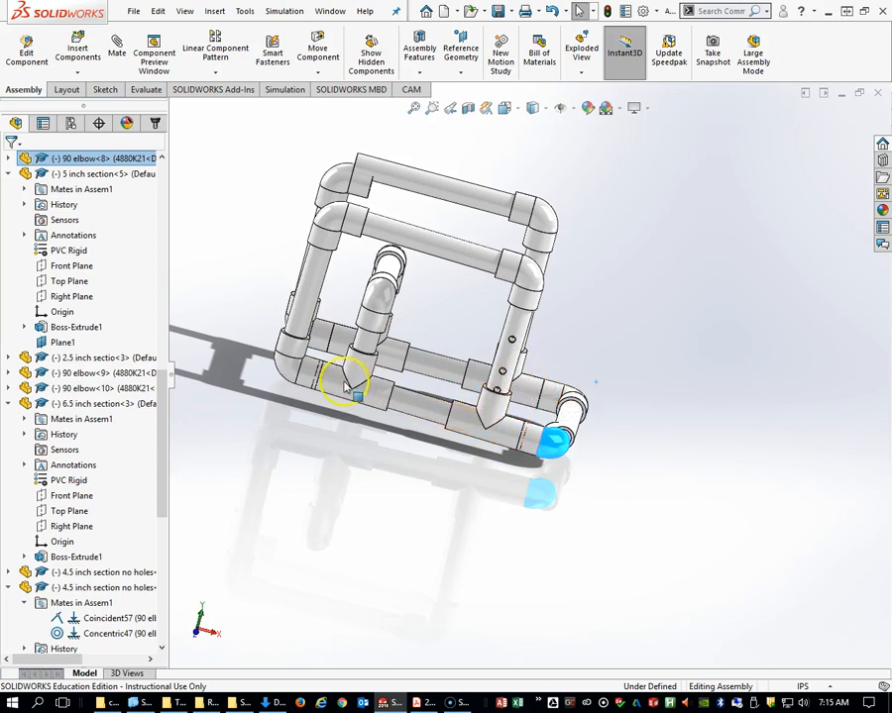
scroll(491, 428, down, 5)
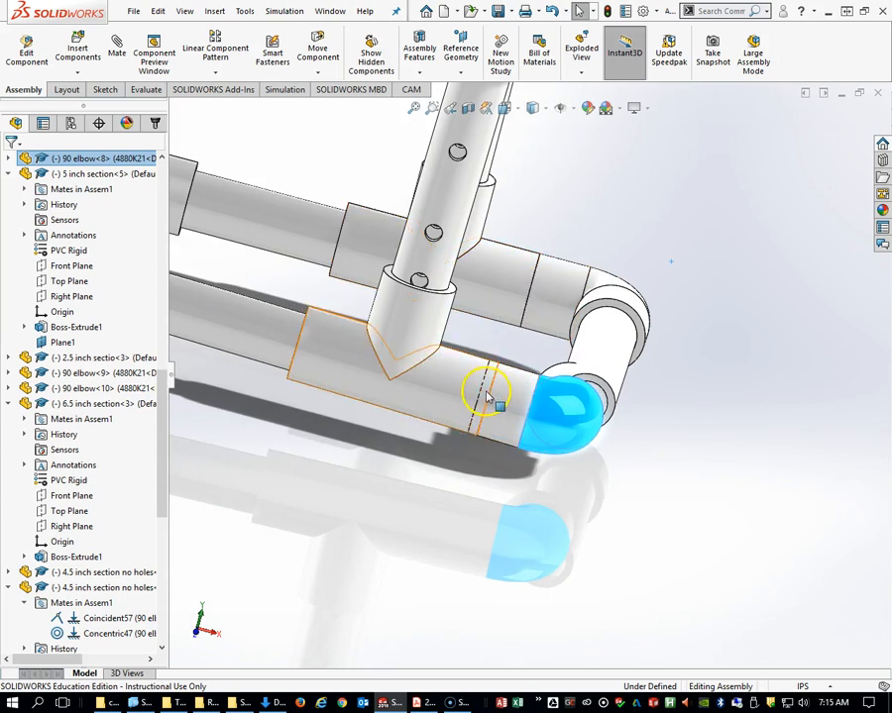
middle_drag(521, 437, 483, 444)
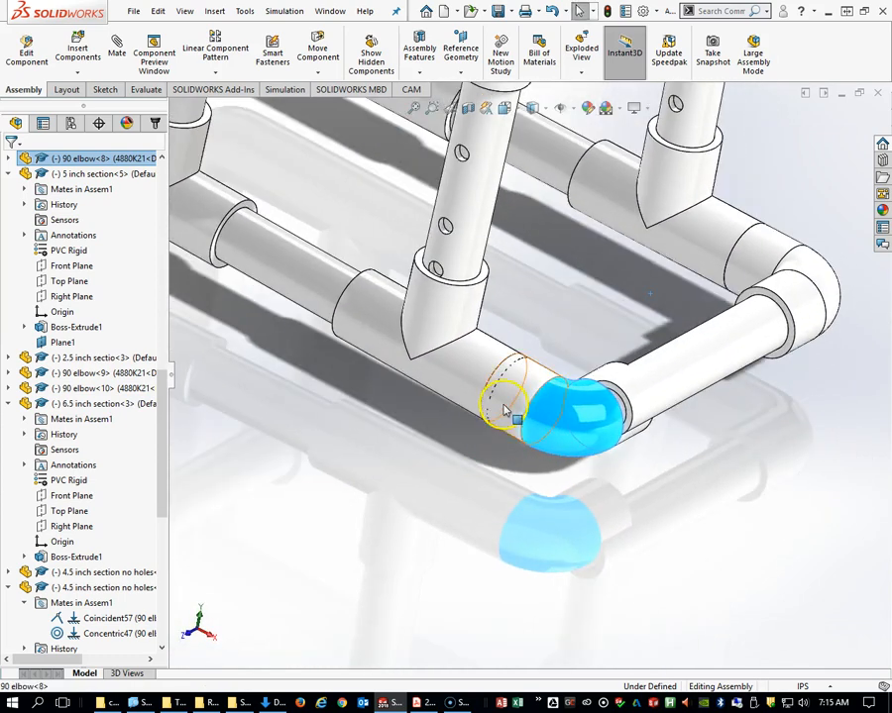
scroll(474, 439, up, 2)
middle_drag(466, 424, 474, 470)
click(516, 454)
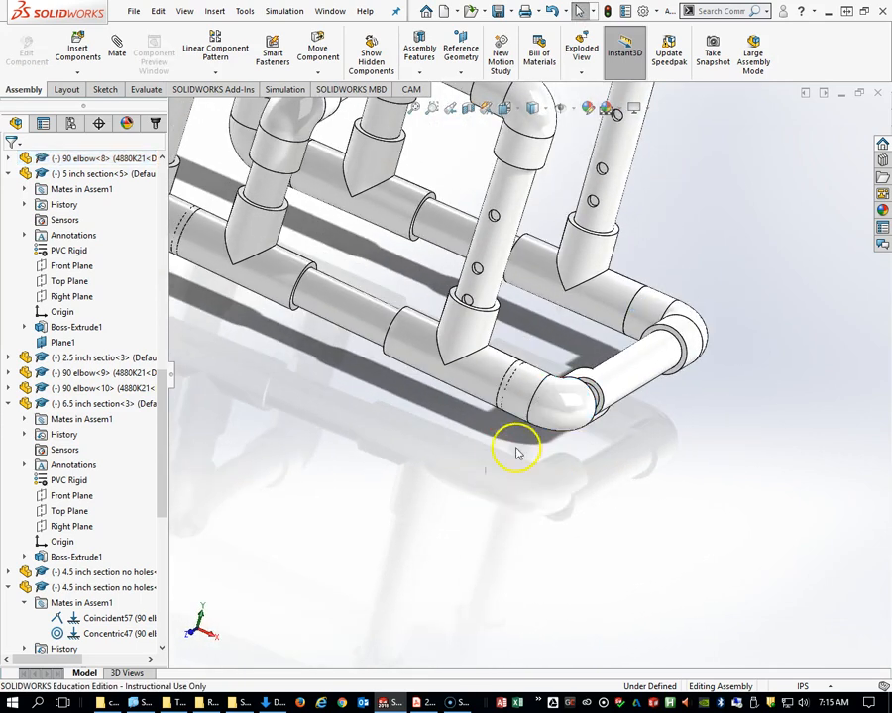
click(541, 402)
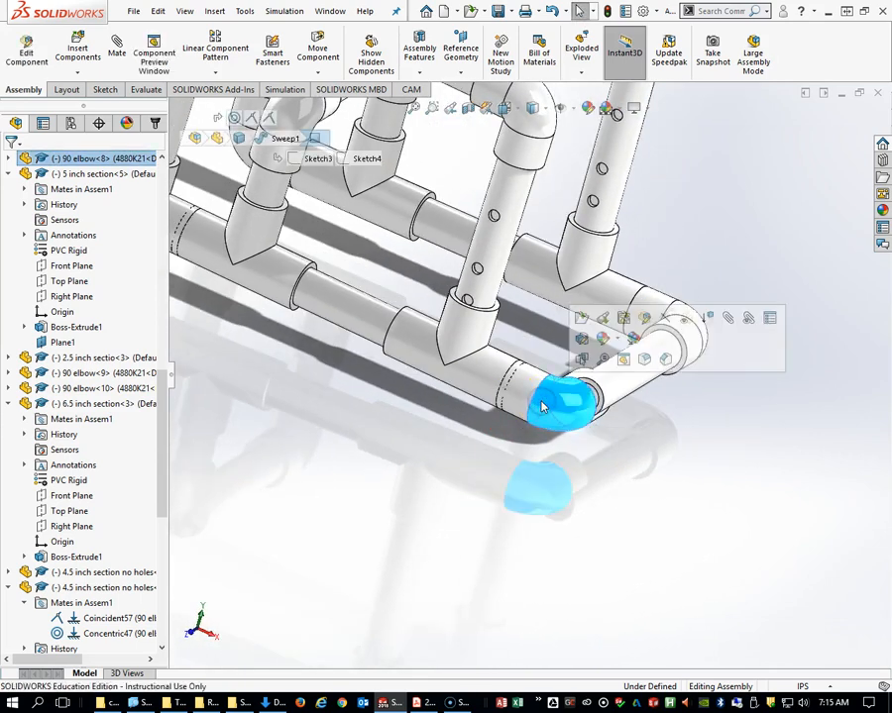
right_click(541, 405)
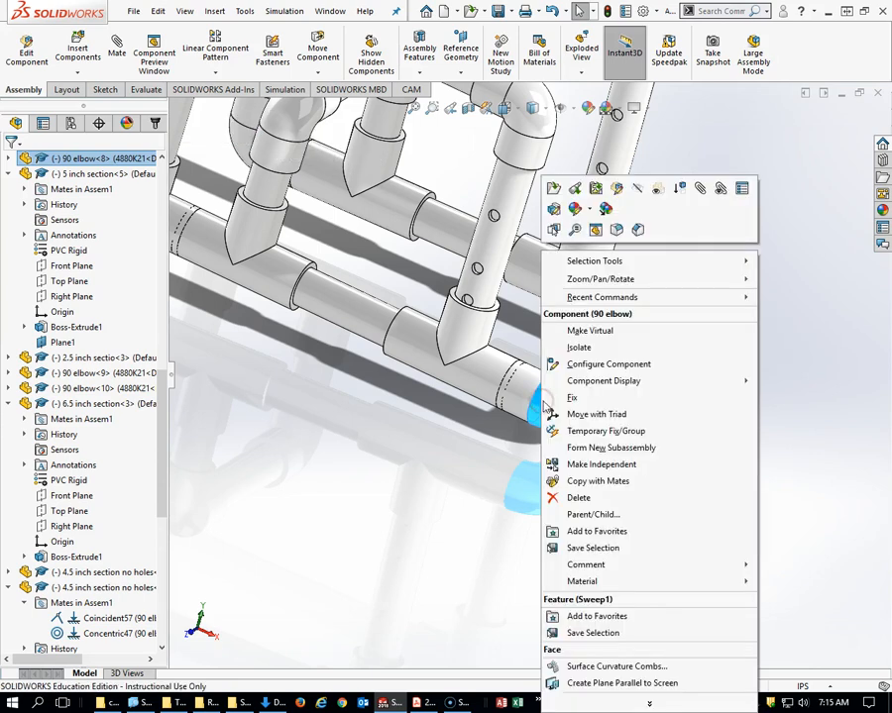
click(719, 190)
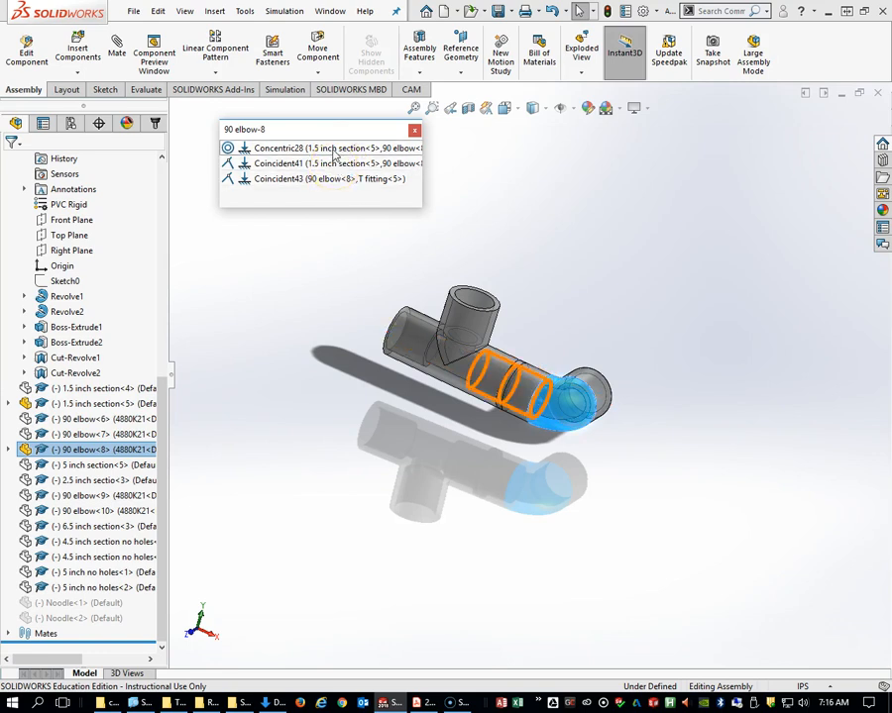
click(414, 130)
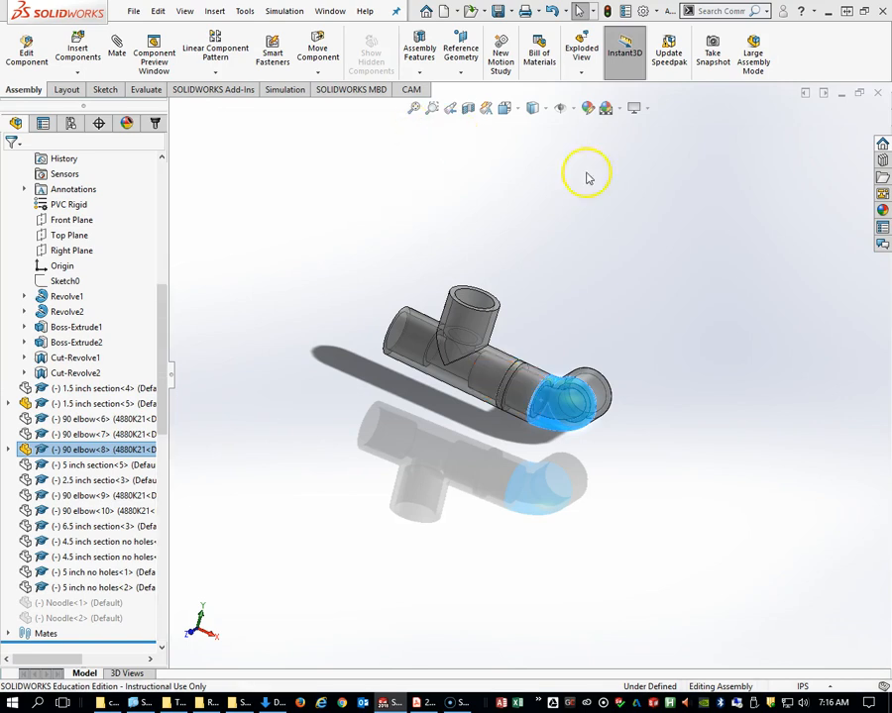
Review the mates of T fitting<5> and delete its Coincident38 mate with the 1.5 inch section<5>
click(436, 345)
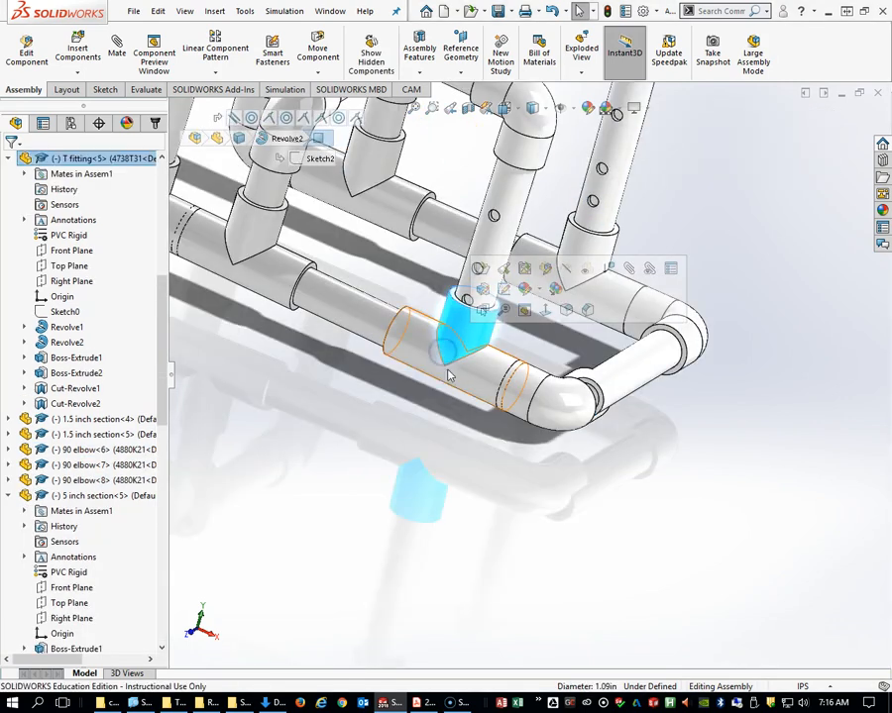
click(650, 271)
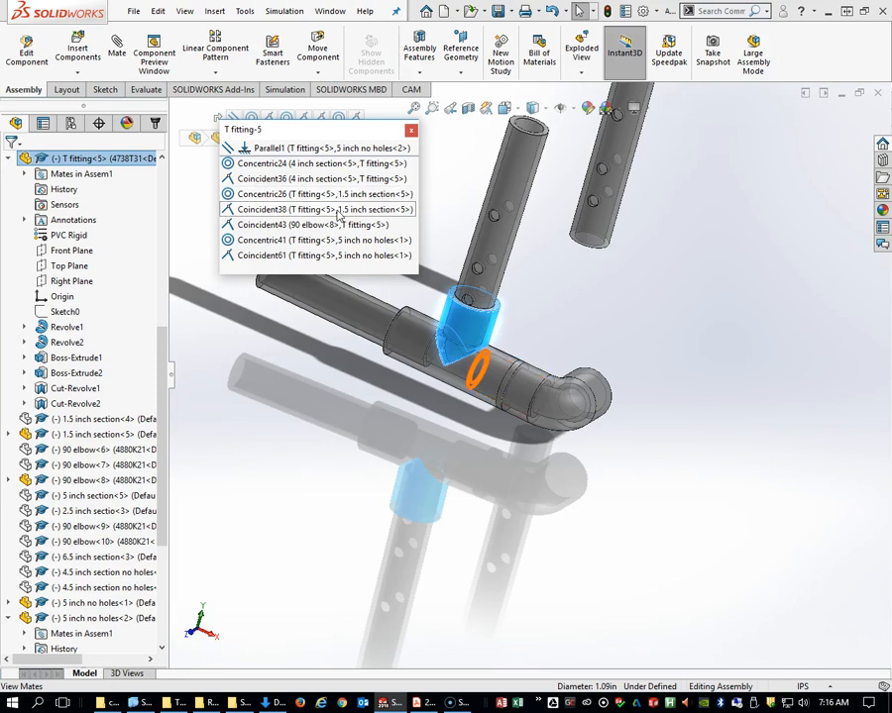
click(338, 212)
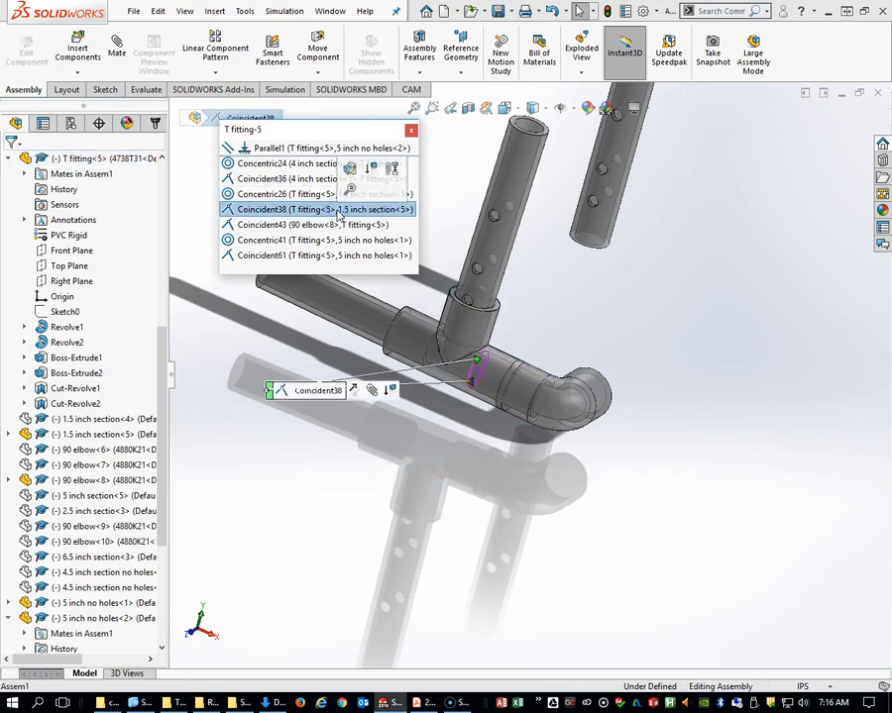
right_click(338, 212)
click(373, 270)
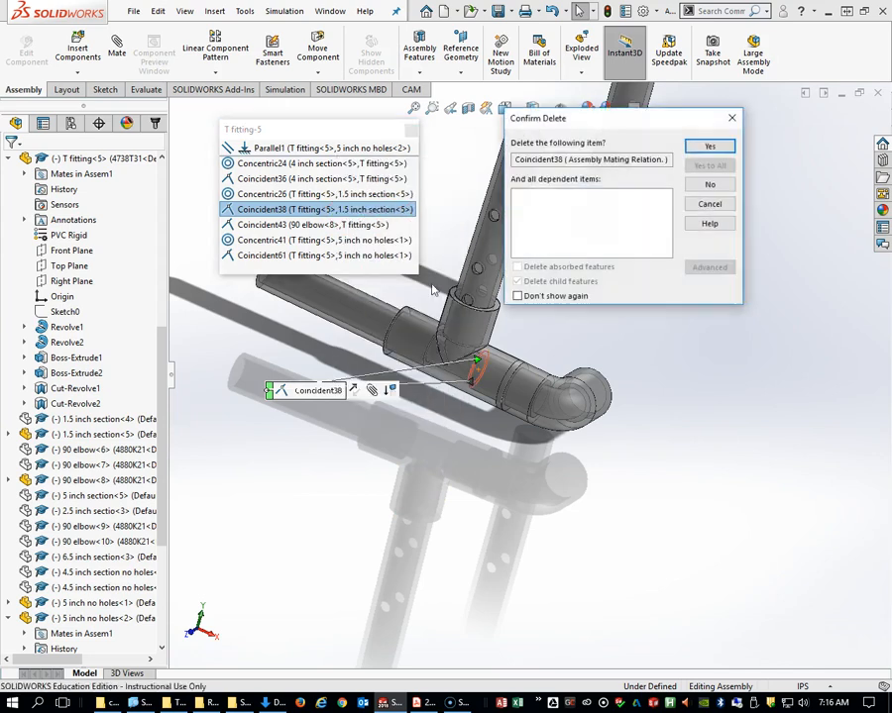
click(716, 147)
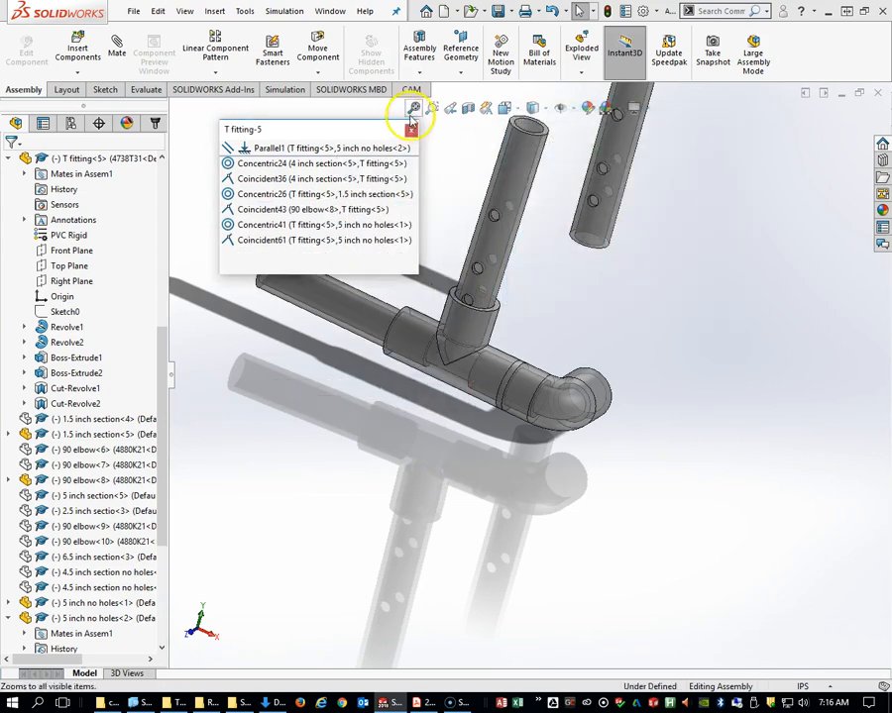
click(411, 130)
Move 90 elbow<8> away from the T fitting along the bottom pipe's axis
scroll(560, 399, down, 5)
mouse_move(560, 399)
mouse_down()
mouse_move(604, 414)
mouse_move(570, 411)
mouse_move(567, 423)
mouse_move(583, 418)
mouse_up()
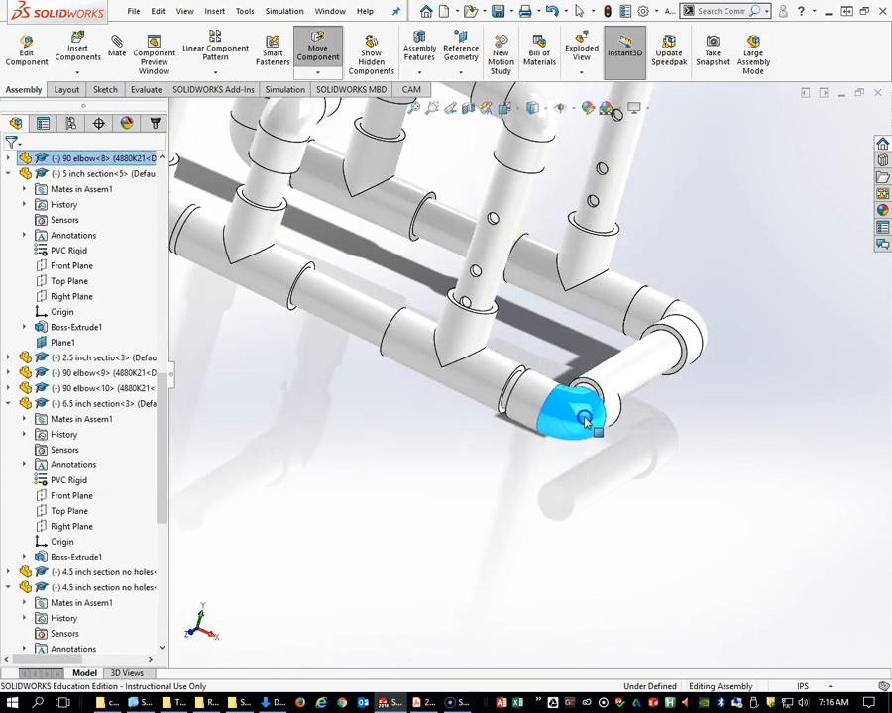
middle_drag(583, 420, 654, 452)
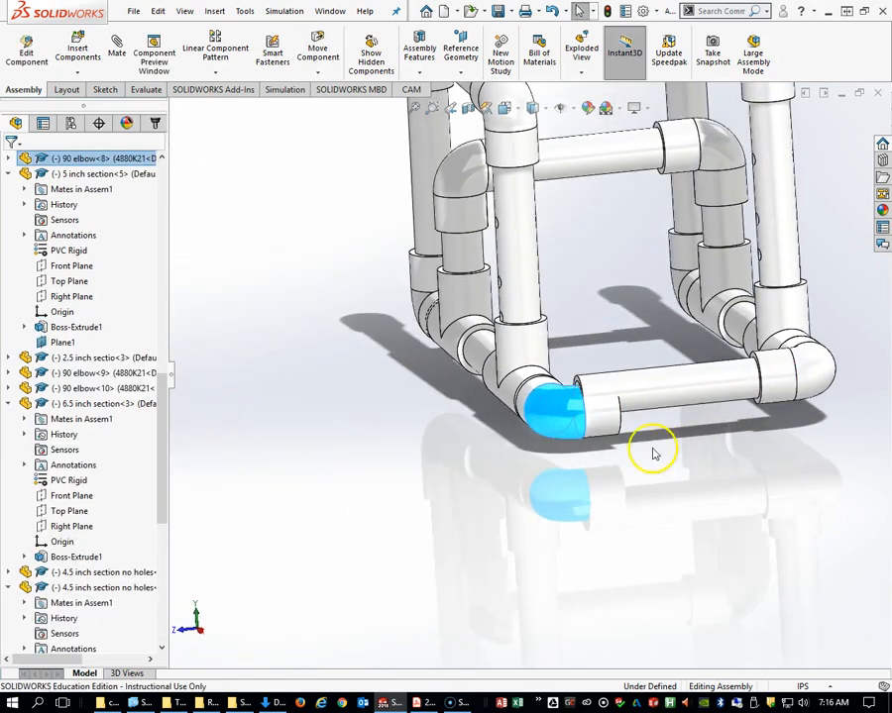
Add a concentric mate between the outer face of the 4.5 inch section no holes<4> and the socket of 90 elbow<8>
scroll(654, 451, down, 5)
click(117, 44)
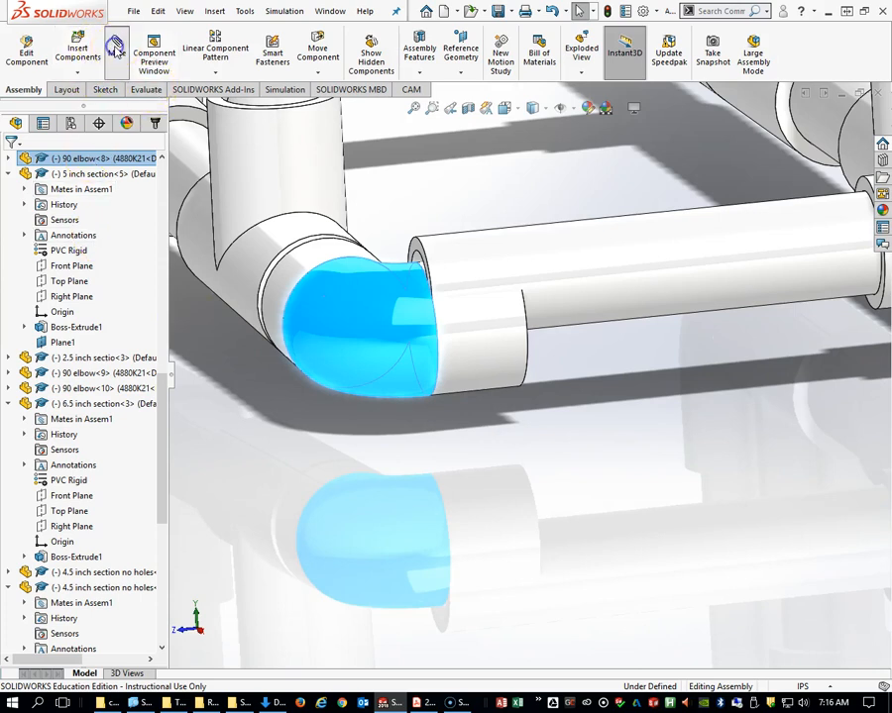
right_click(98, 242)
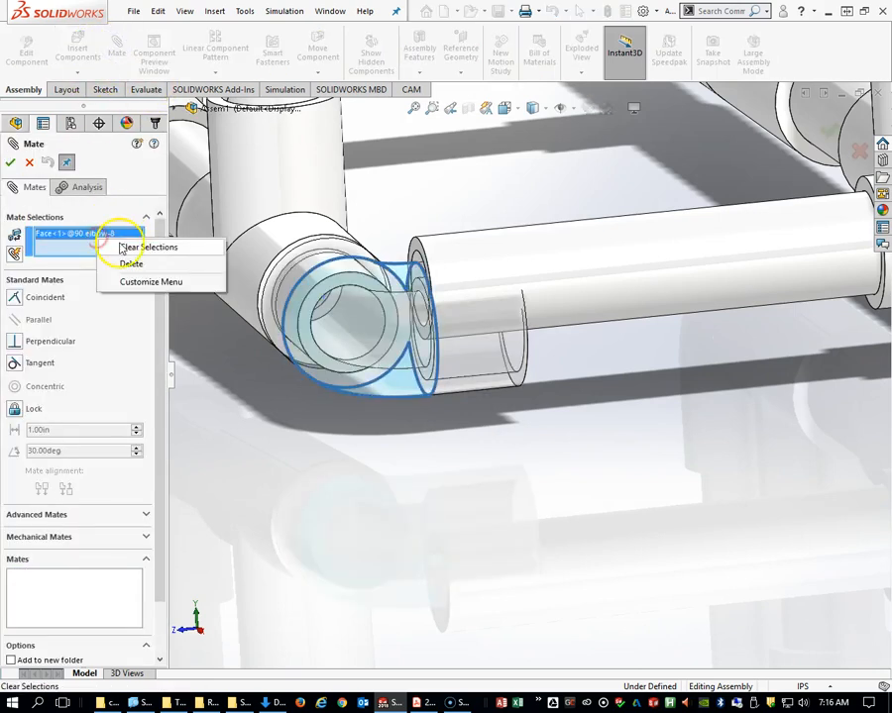
click(122, 247)
click(603, 266)
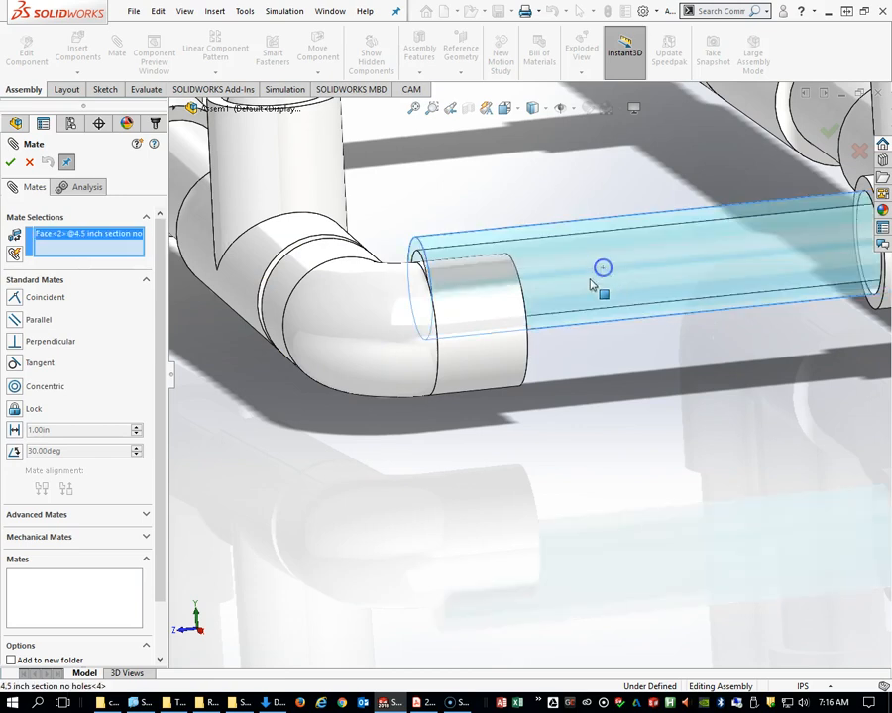
click(510, 348)
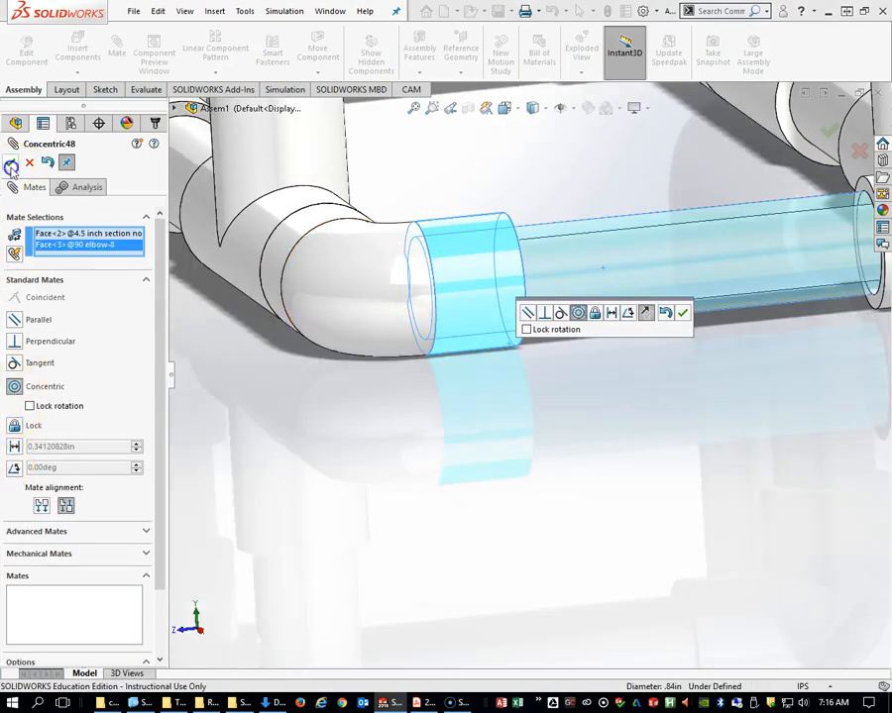
click(11, 164)
Inspect the whole frame from several sides and pull on its upper pipes, elbows and lower corner to check which components still move
scroll(388, 342, up, 10)
middle_drag(513, 345, 451, 317)
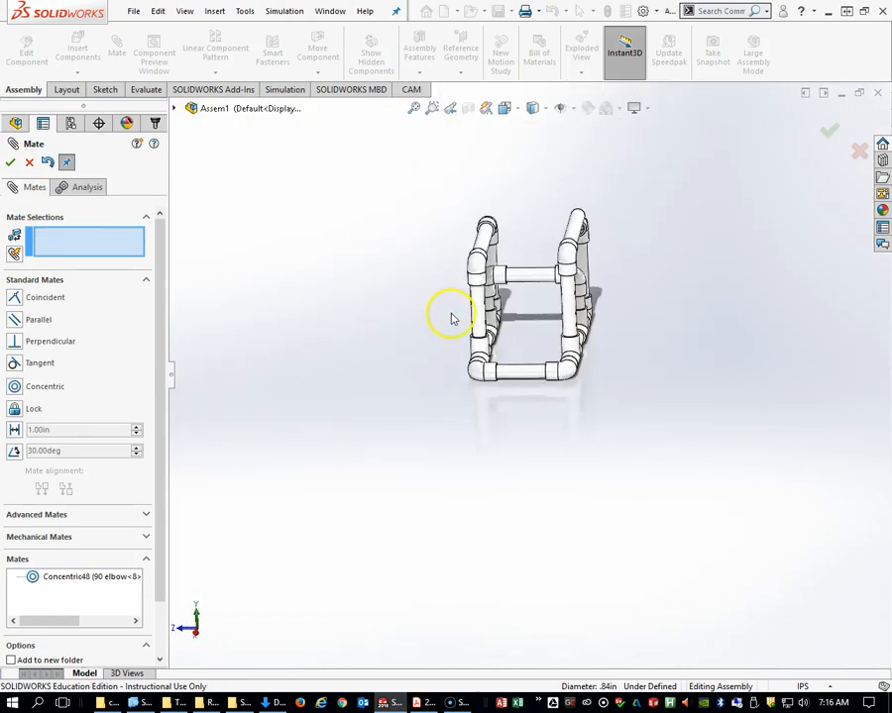
scroll(507, 287, down, 5)
middle_drag(508, 287, 530, 273)
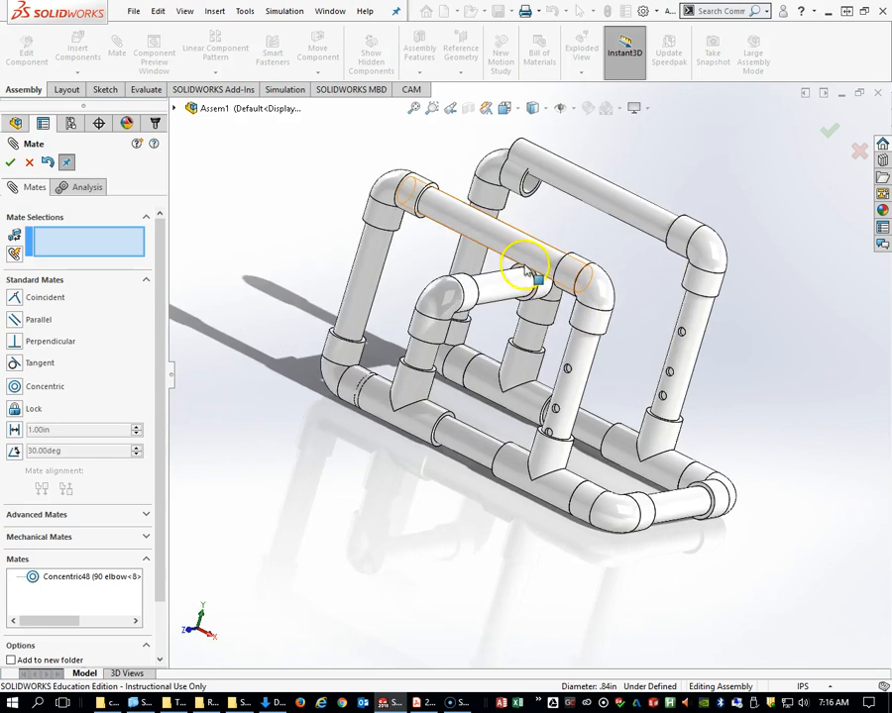
mouse_move(527, 248)
mouse_down()
mouse_move(536, 228)
mouse_move(530, 234)
mouse_up()
drag(379, 271, 402, 221)
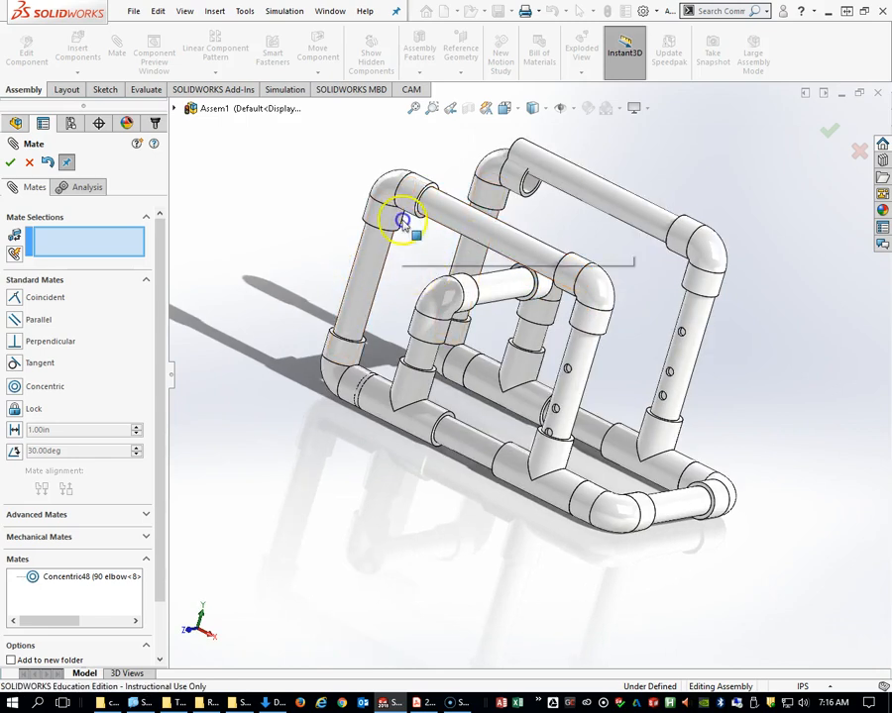
mouse_move(583, 198)
mouse_down()
mouse_move(591, 227)
mouse_move(598, 176)
mouse_move(600, 208)
mouse_up()
middle_drag(697, 268, 446, 260)
drag(678, 414, 732, 396)
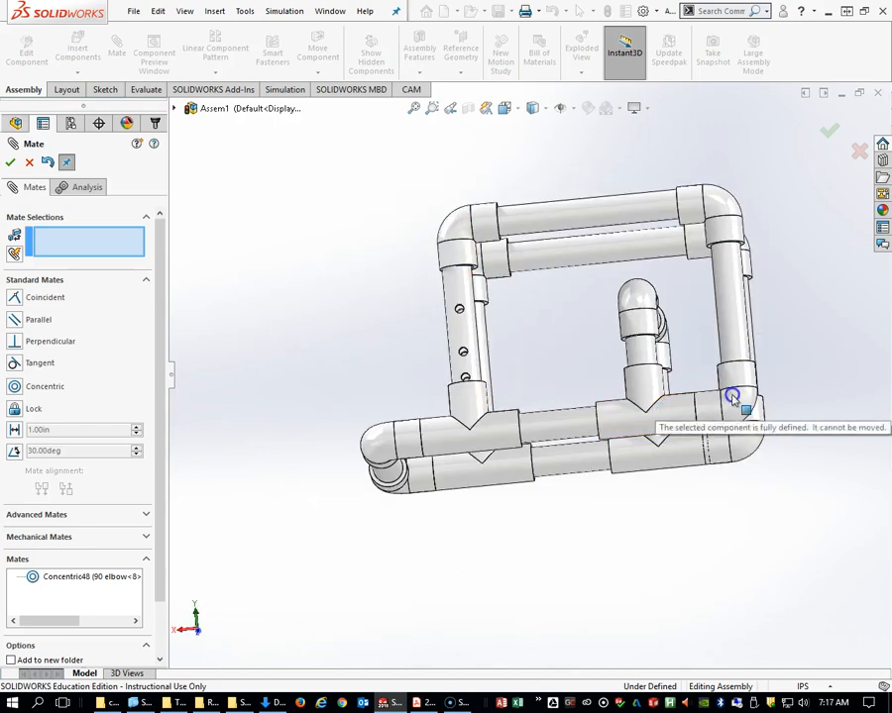
Add a concentric mate between the socket of 90 elbow<5> and the upper 6.5 inch section<2>
scroll(598, 325, down, 4)
middle_drag(598, 325, 614, 369)
drag(512, 264, 535, 262)
click(144, 241)
click(727, 220)
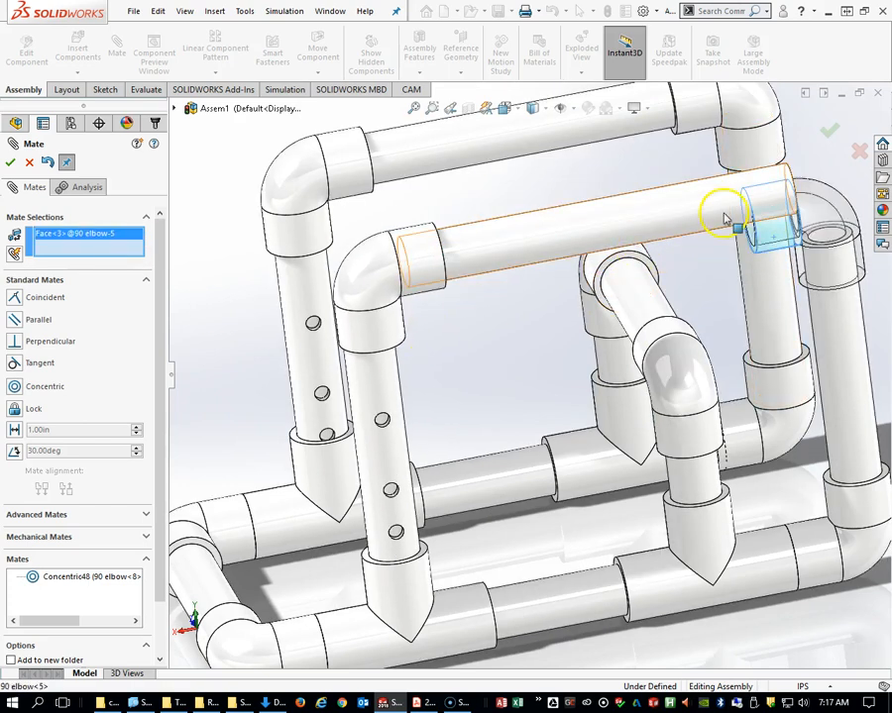
click(709, 216)
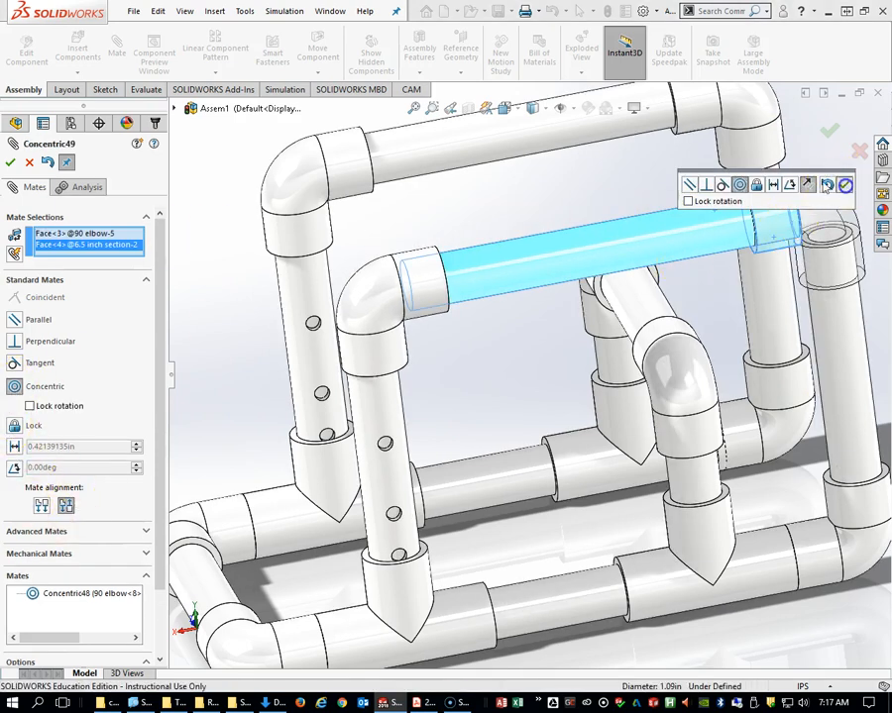
click(845, 185)
click(11, 163)
scroll(442, 321, up, 4)
middle_drag(477, 344, 589, 468)
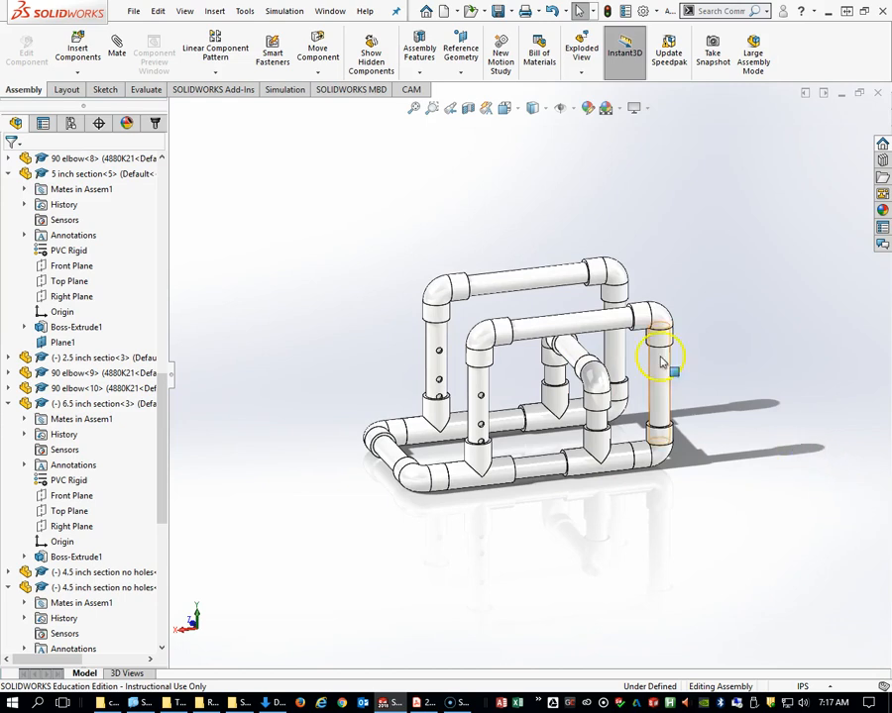
click(563, 333)
middle_drag(432, 308, 450, 283)
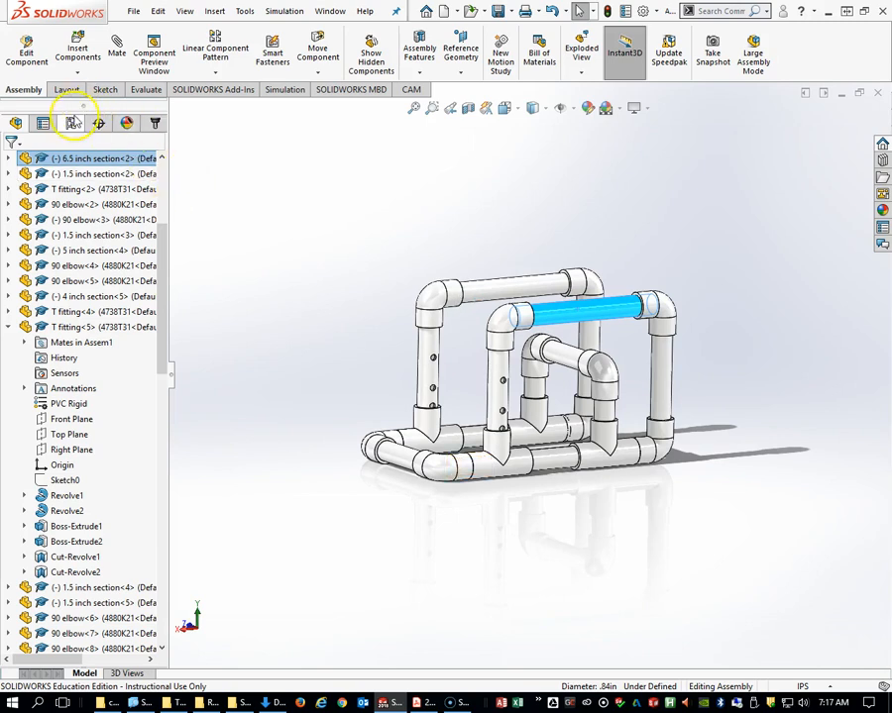